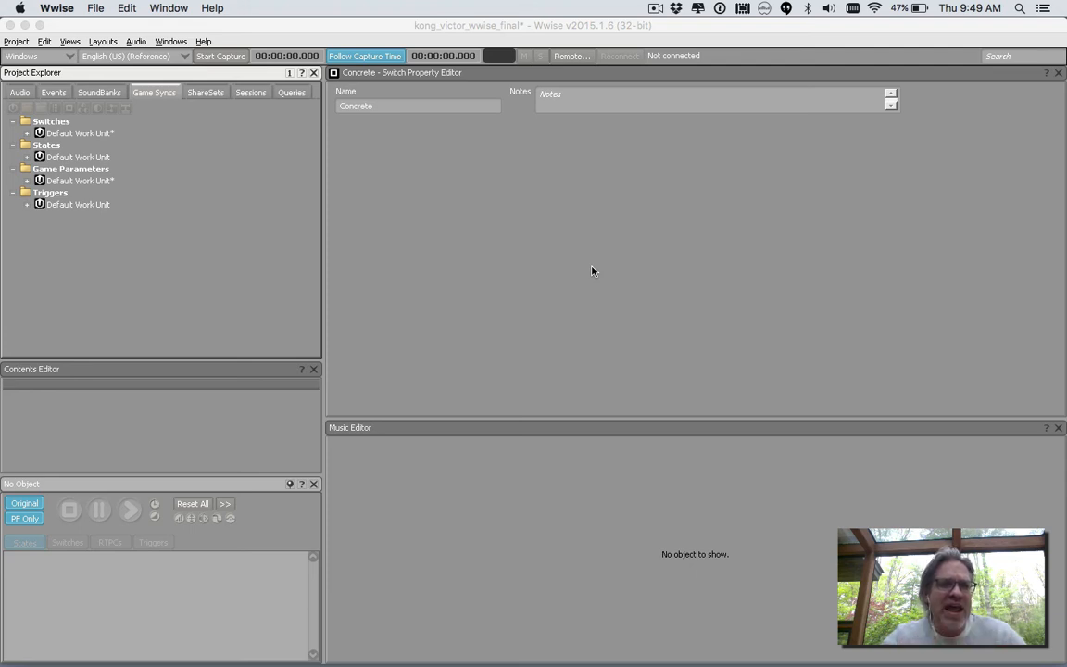
# Review the audio hierarchies and collapse the Switch container in the Interactive Music Hierarchy.
pyautogui.click(20, 92)
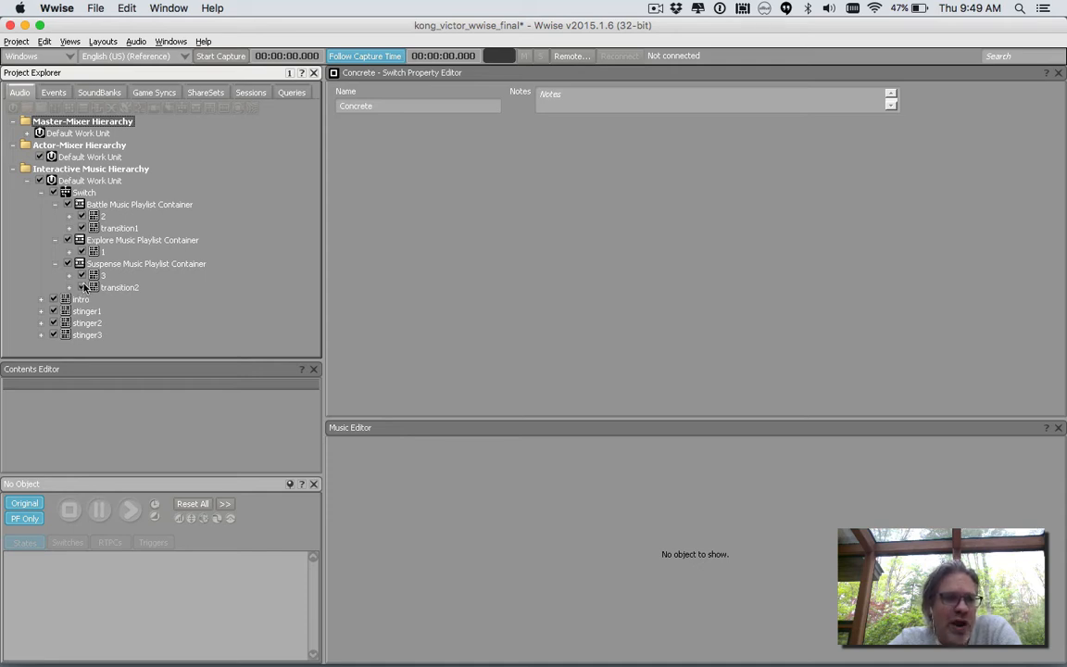
pyautogui.click(41, 191)
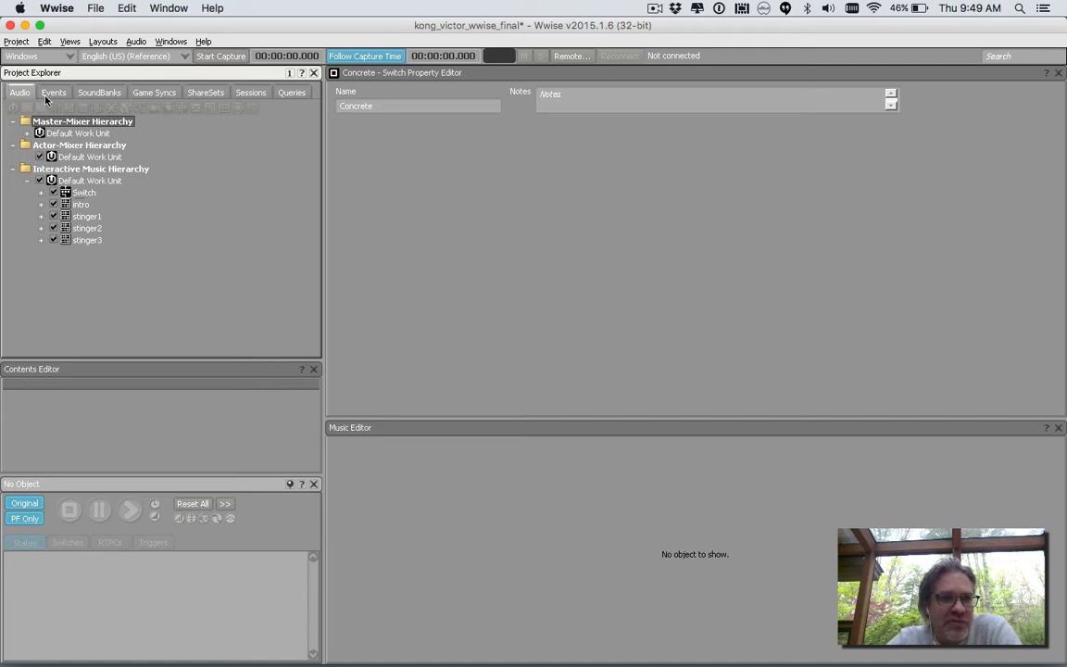
# Create a trigger named Solve_Puzzle in the Default Work Unit under Triggers in the game syncs.
pyautogui.click(143, 92)
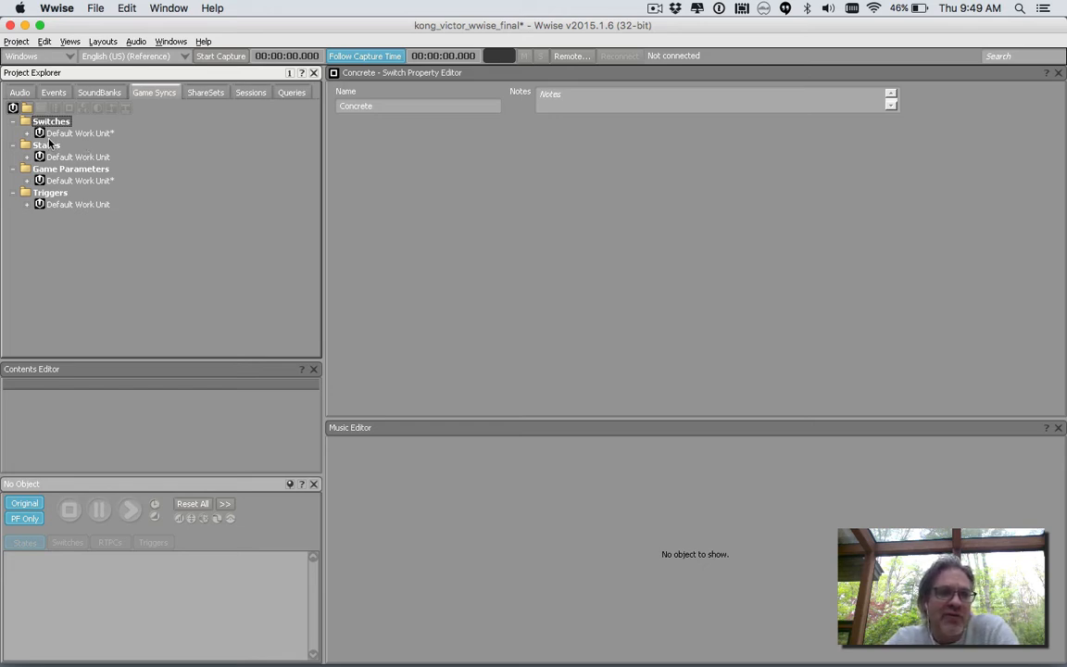
pyautogui.click(26, 204)
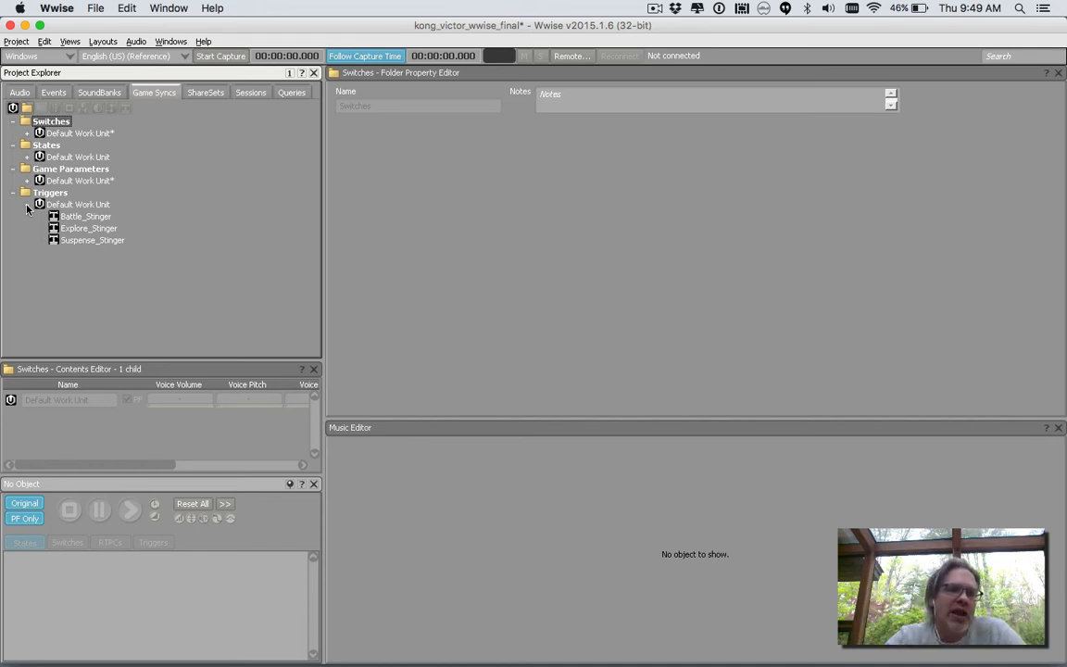
pyautogui.click(66, 205)
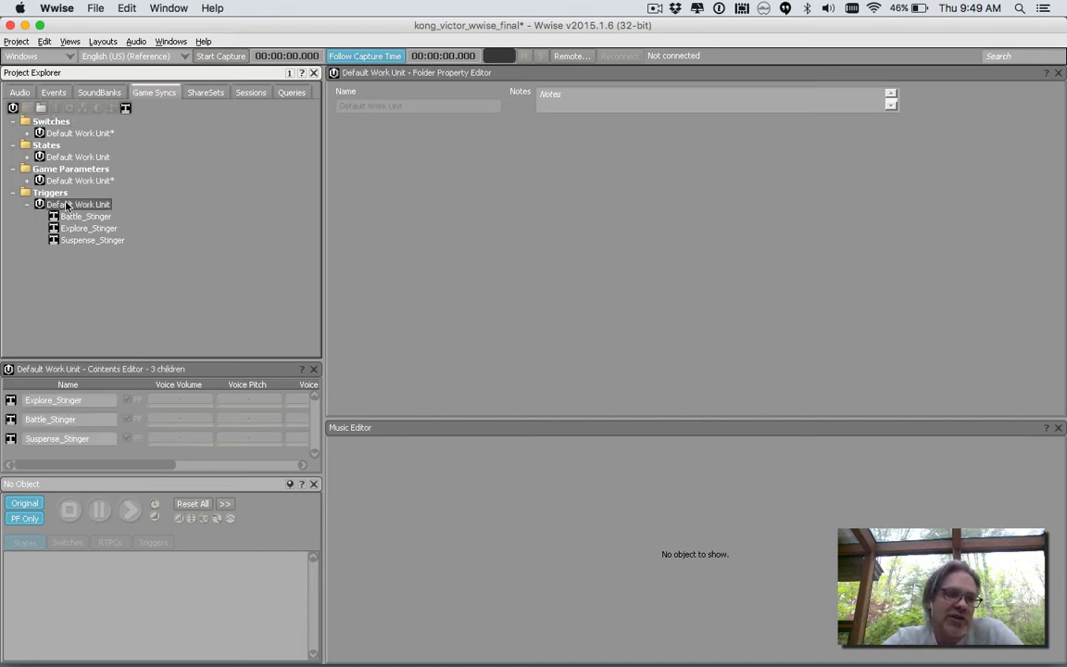
pyautogui.rightClick(66, 204)
pyautogui.moveTo(120, 211)
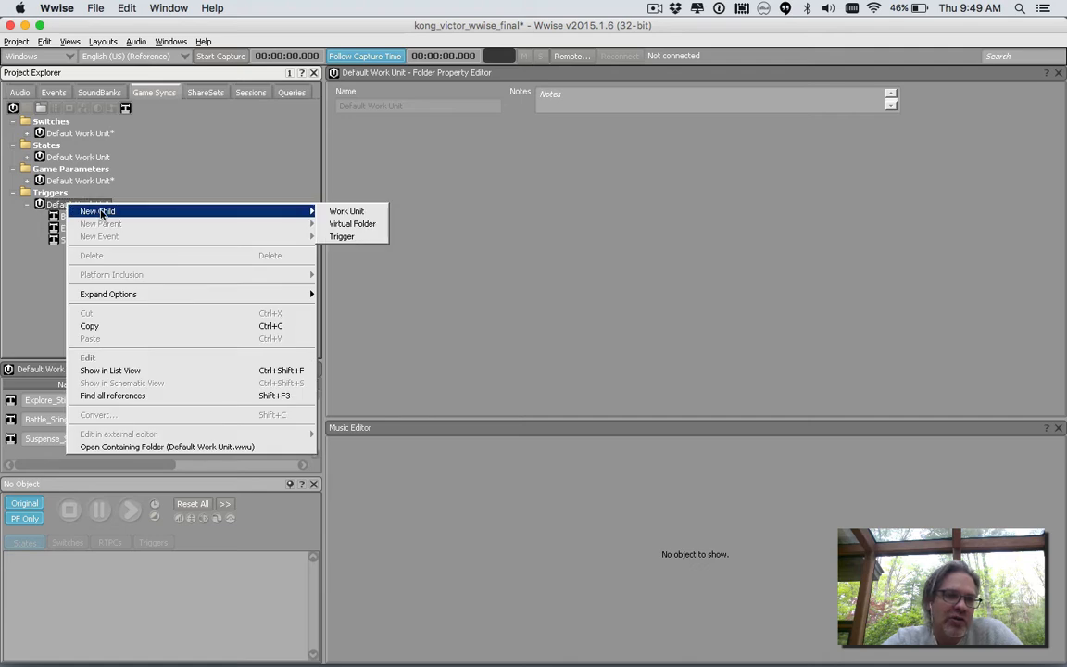
pyautogui.click(343, 236)
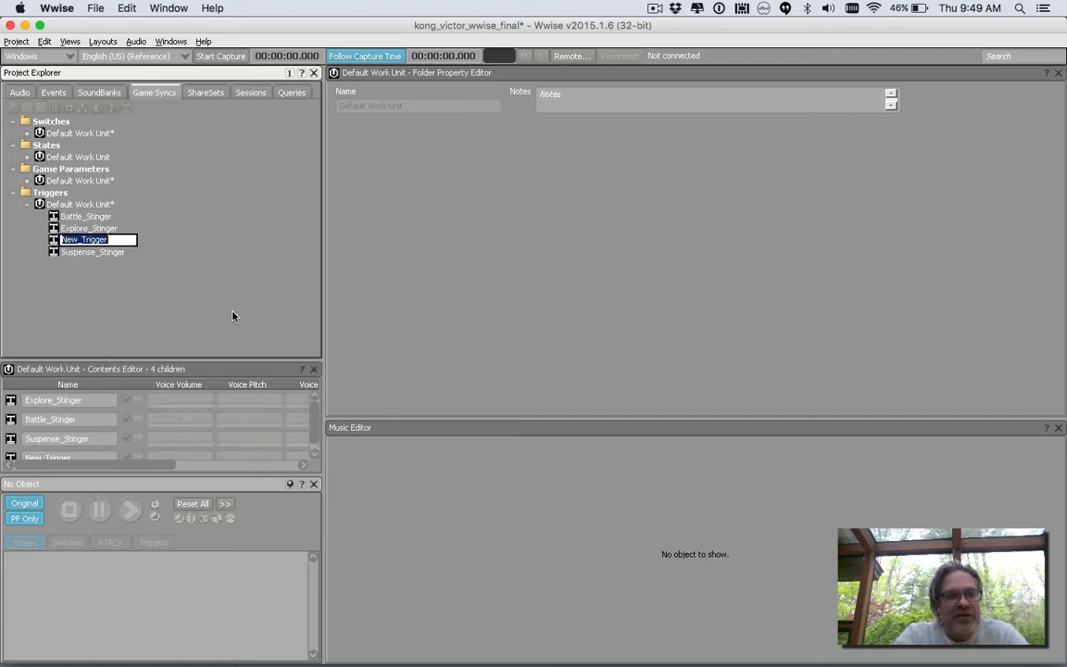
pyautogui.write('Solve_P')
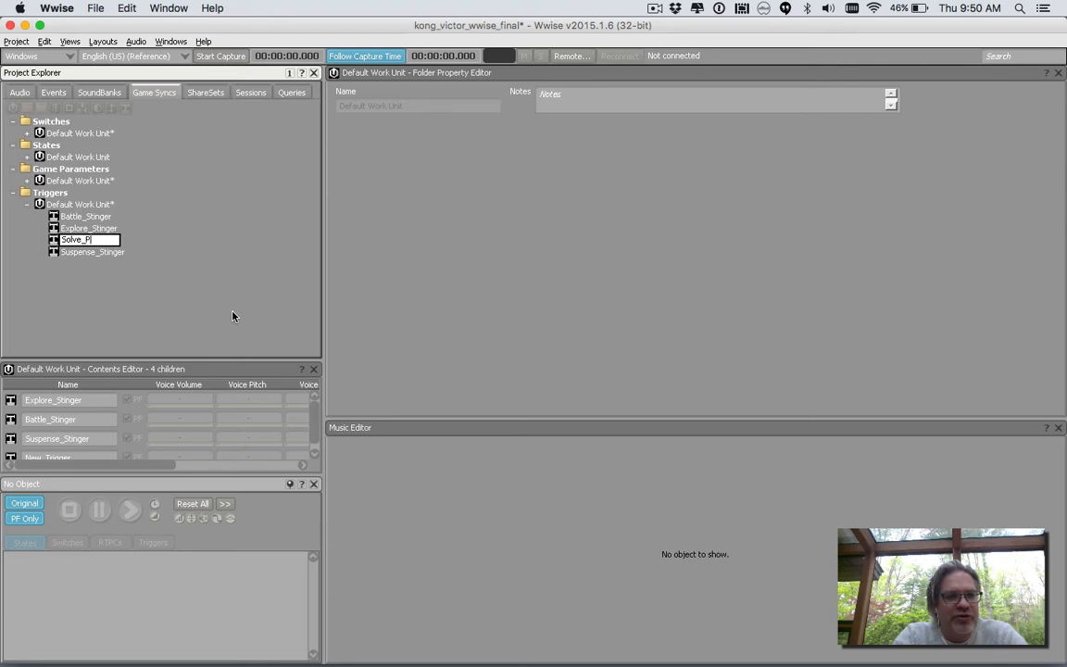
pyautogui.write('uzzle')
pyautogui.press('Return')
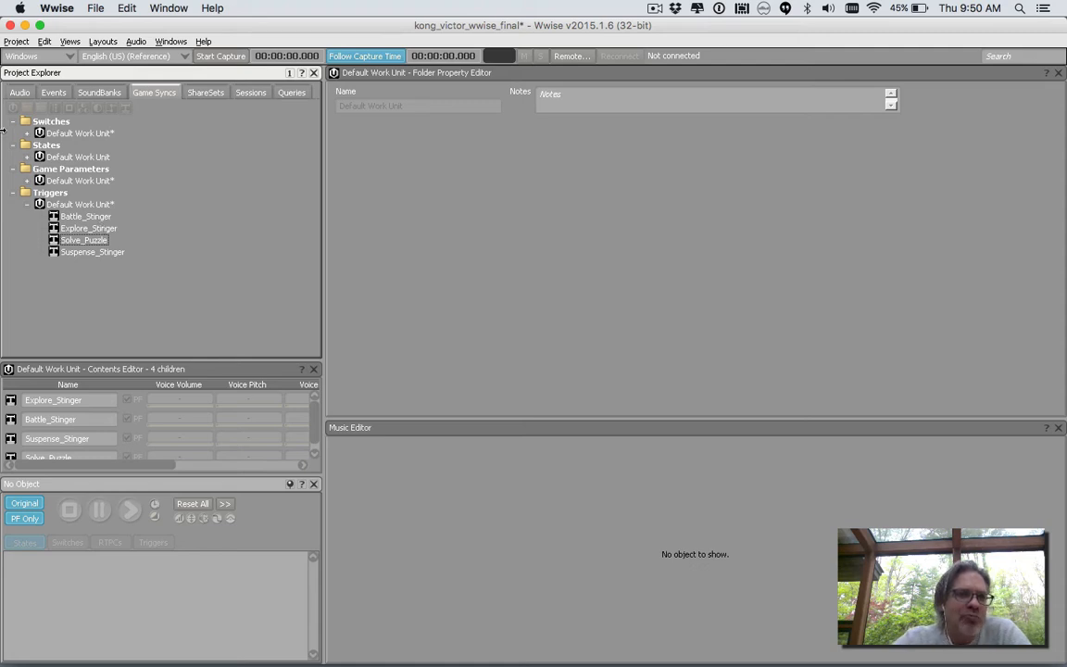
# Create a game parameter named Health in the Default Work Unit under Game Parameters and show its properties.
pyautogui.click(27, 181)
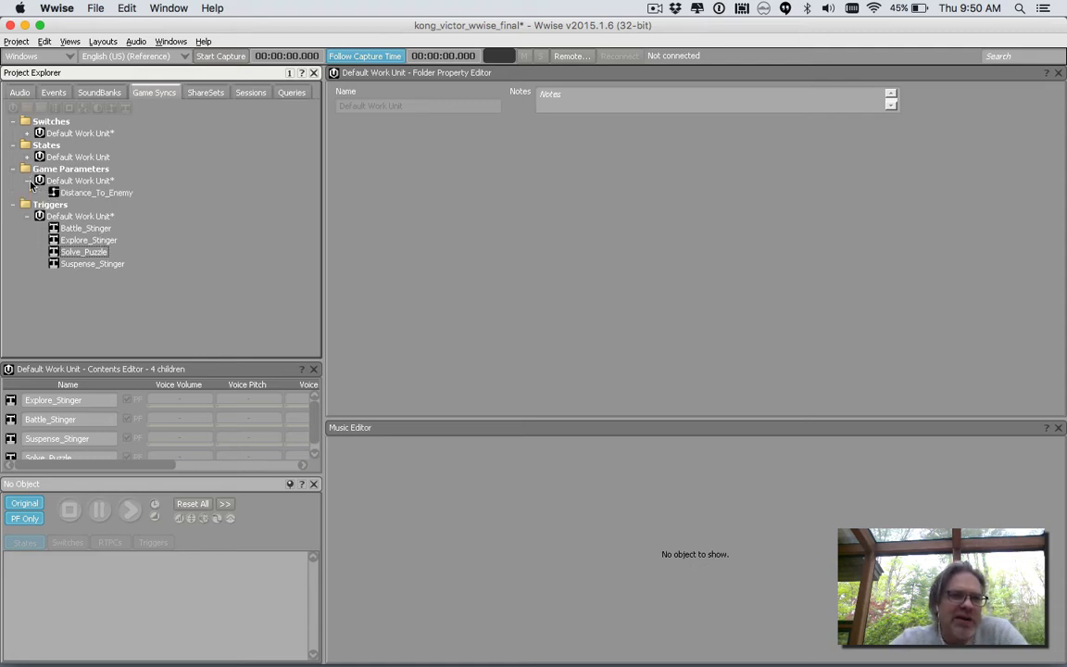
pyautogui.click(100, 181)
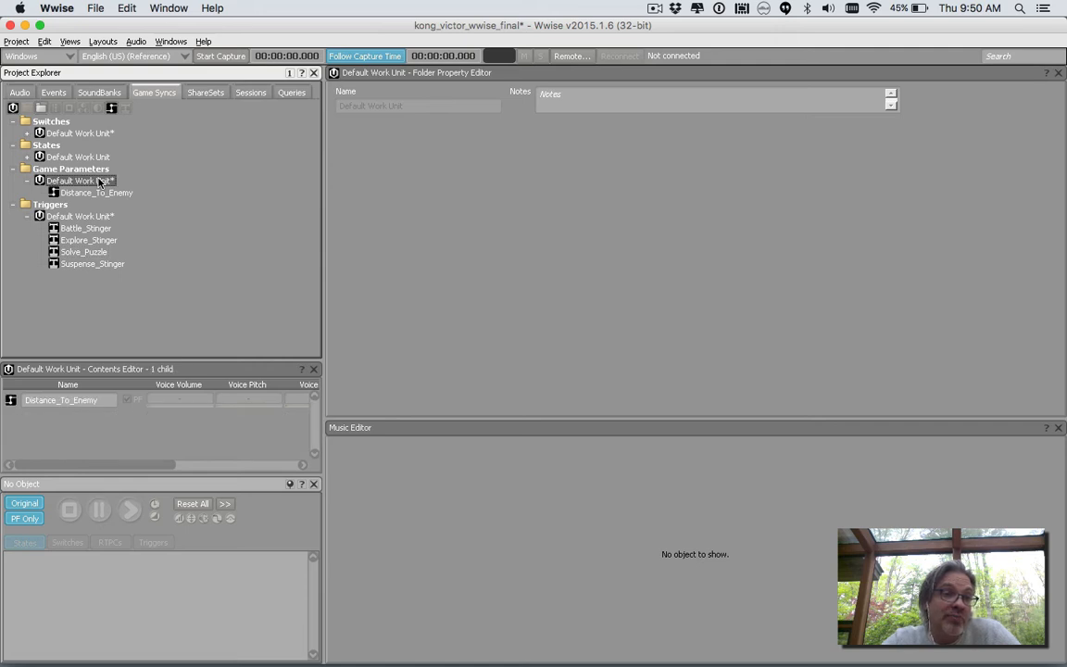
pyautogui.rightClick(99, 182)
pyautogui.moveTo(134, 189)
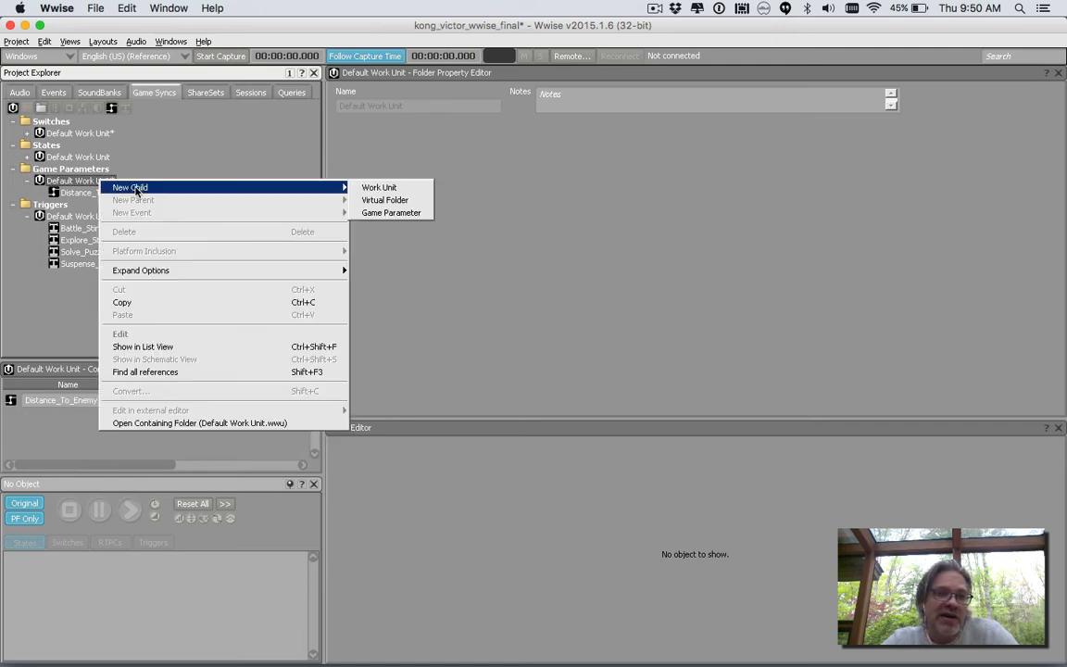
pyautogui.click(389, 213)
pyautogui.write('Health')
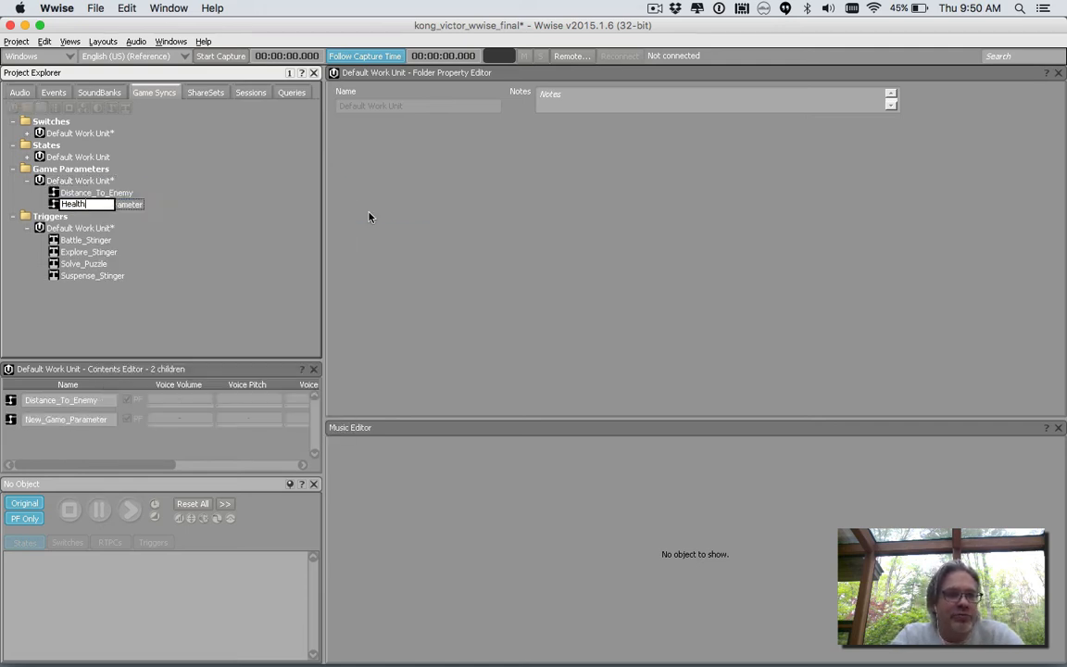
pyautogui.press('Return')
pyautogui.click(78, 206)
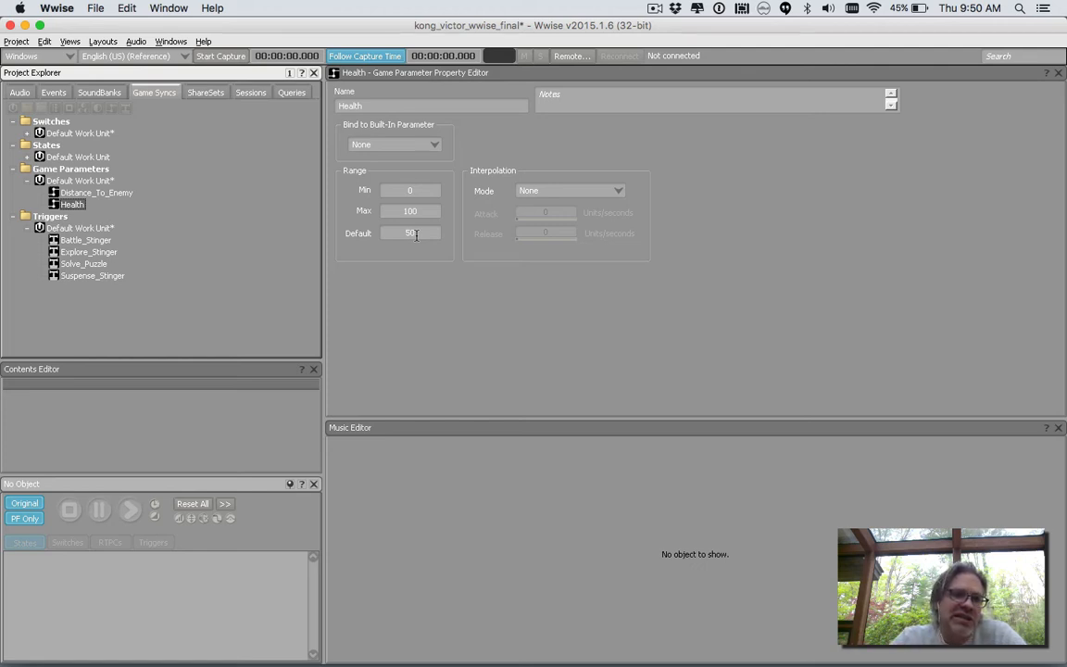
# Expand the Default Work Unit under States and the Player_State group to examine the existing states.
pyautogui.click(13, 93)
pyautogui.click(146, 94)
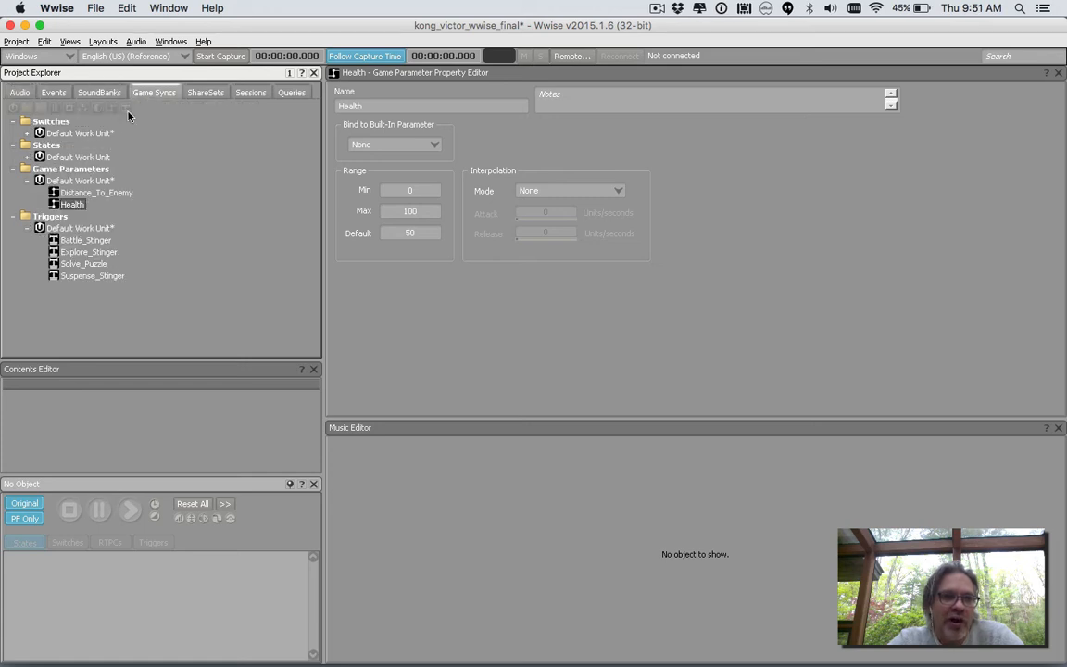
pyautogui.click(27, 157)
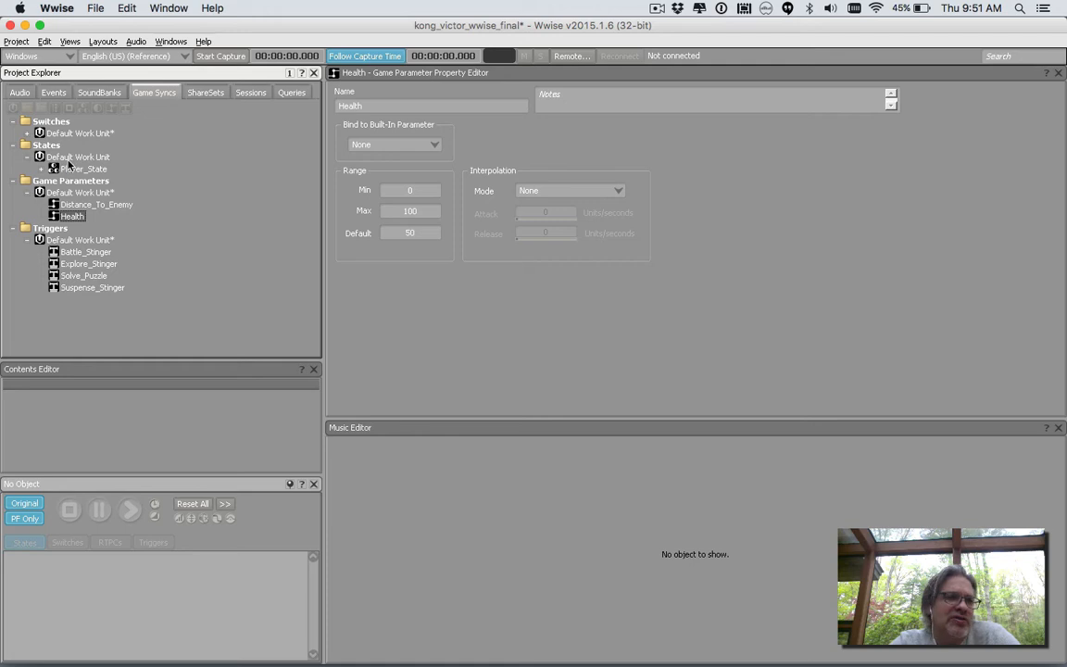
pyautogui.click(63, 157)
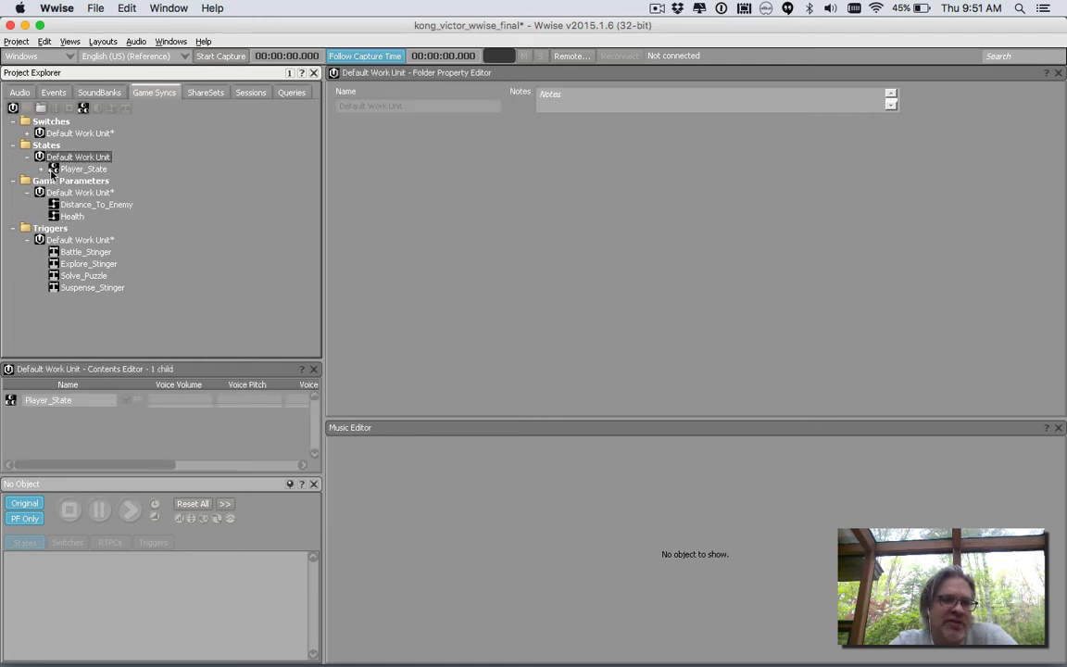
pyautogui.click(54, 169)
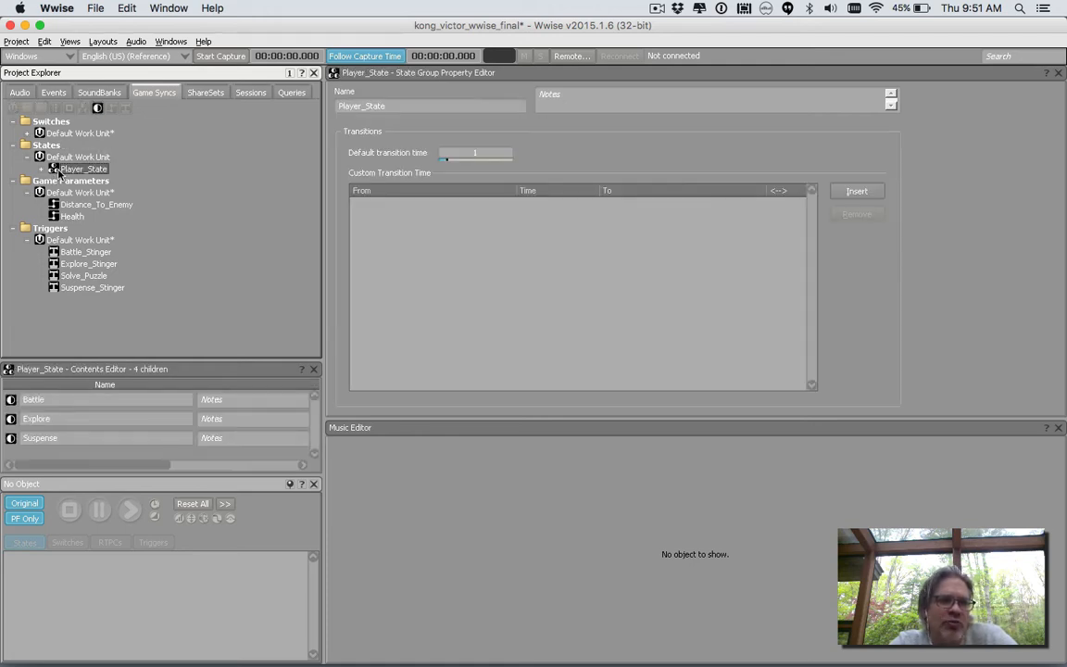
pyautogui.click(42, 169)
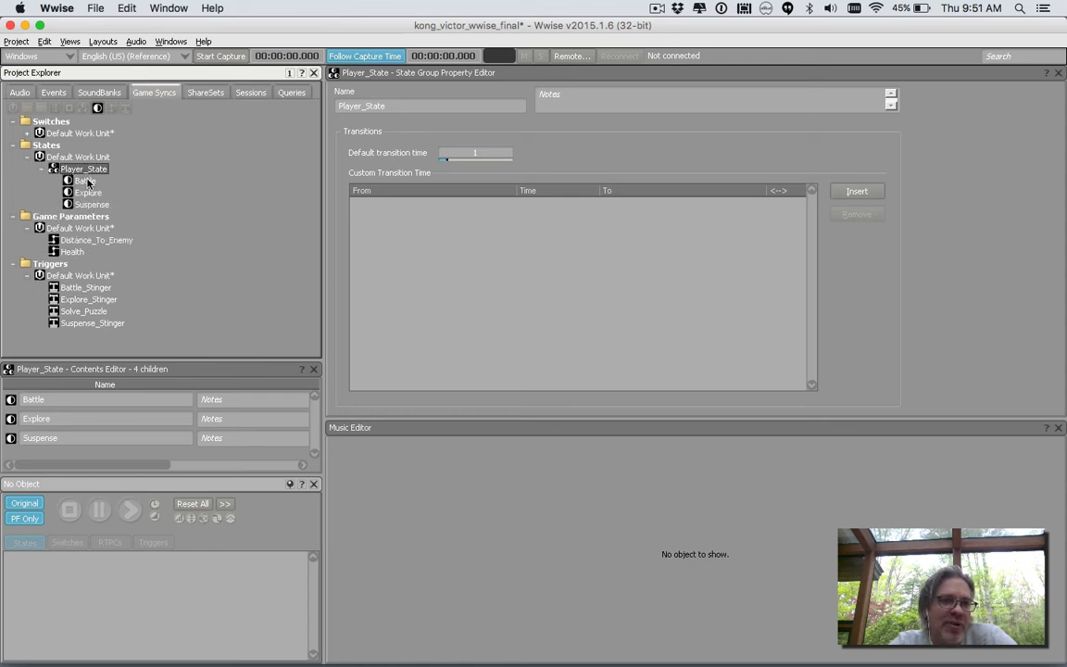
# Create a state group named Enemy_State in the Default Work Unit under States.
pyautogui.click(87, 158)
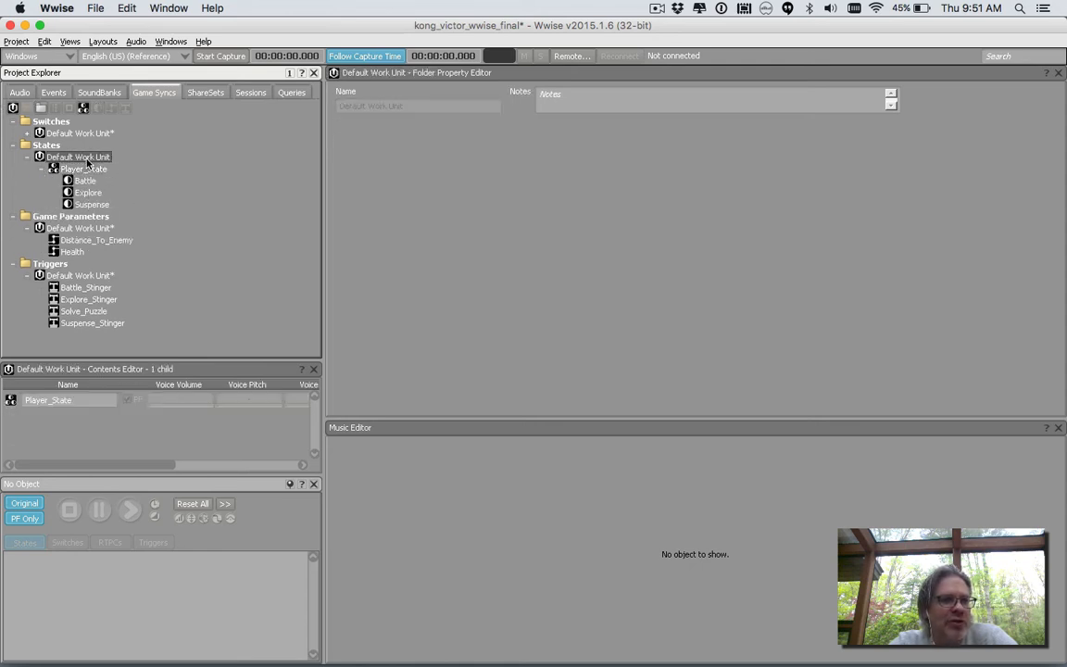
pyautogui.rightClick(87, 159)
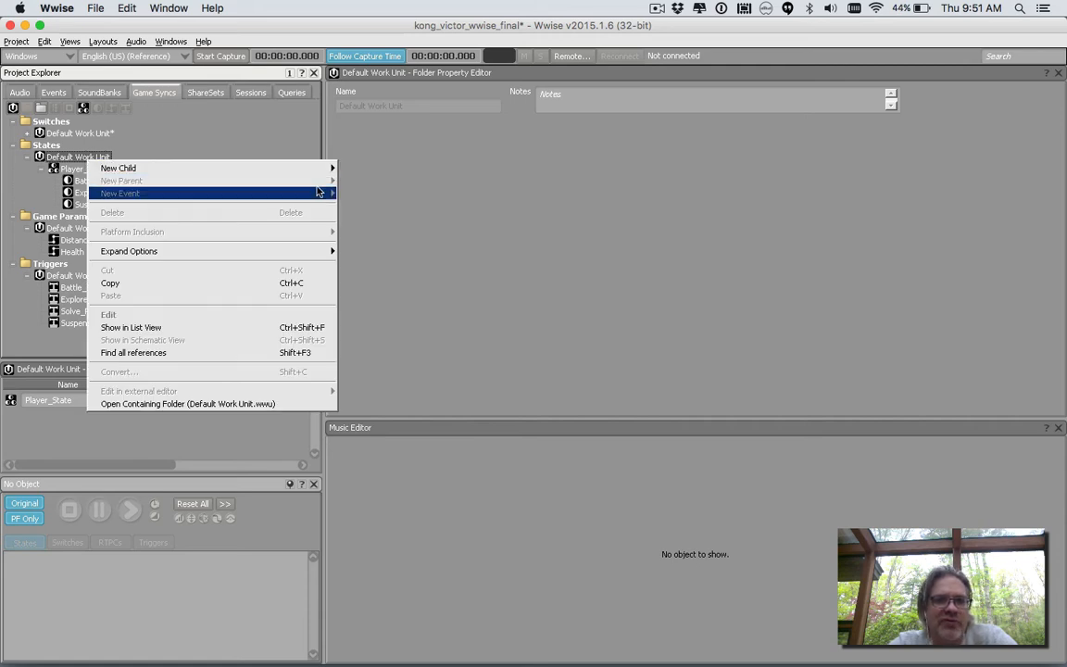
pyautogui.moveTo(315, 168)
pyautogui.click(364, 193)
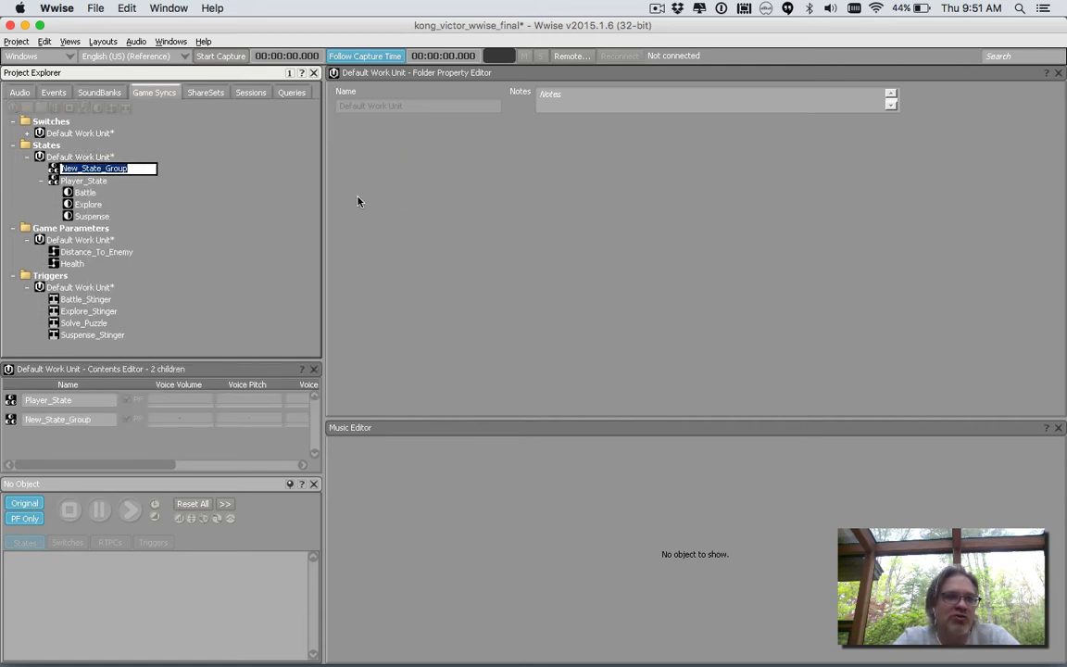
pyautogui.write('Enemy')
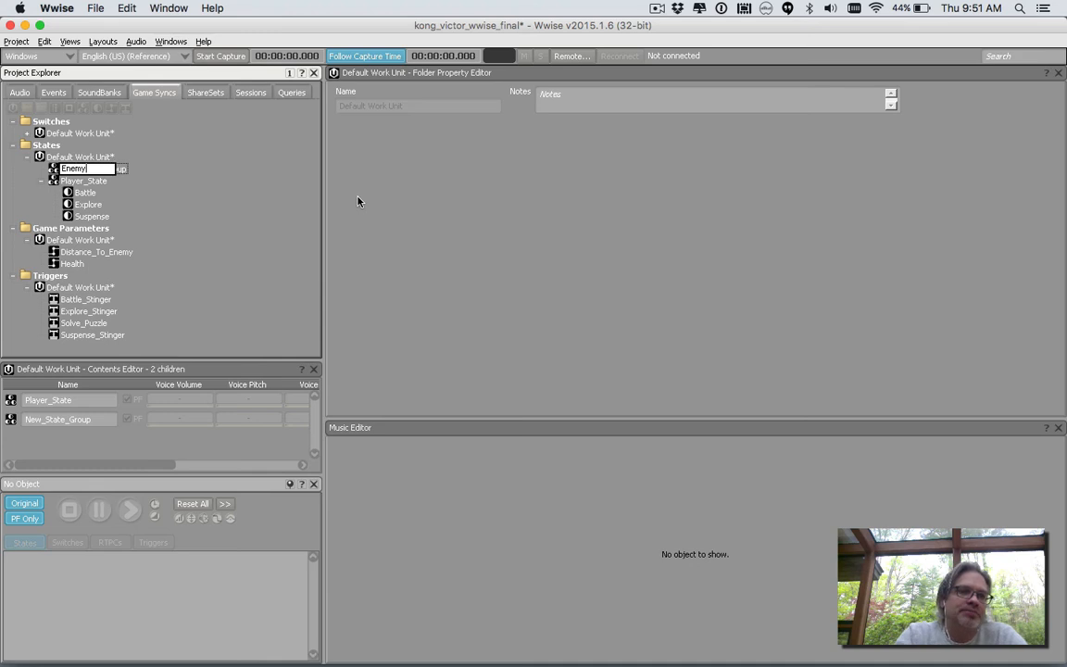
pyautogui.write('_State')
pyautogui.press('Return')
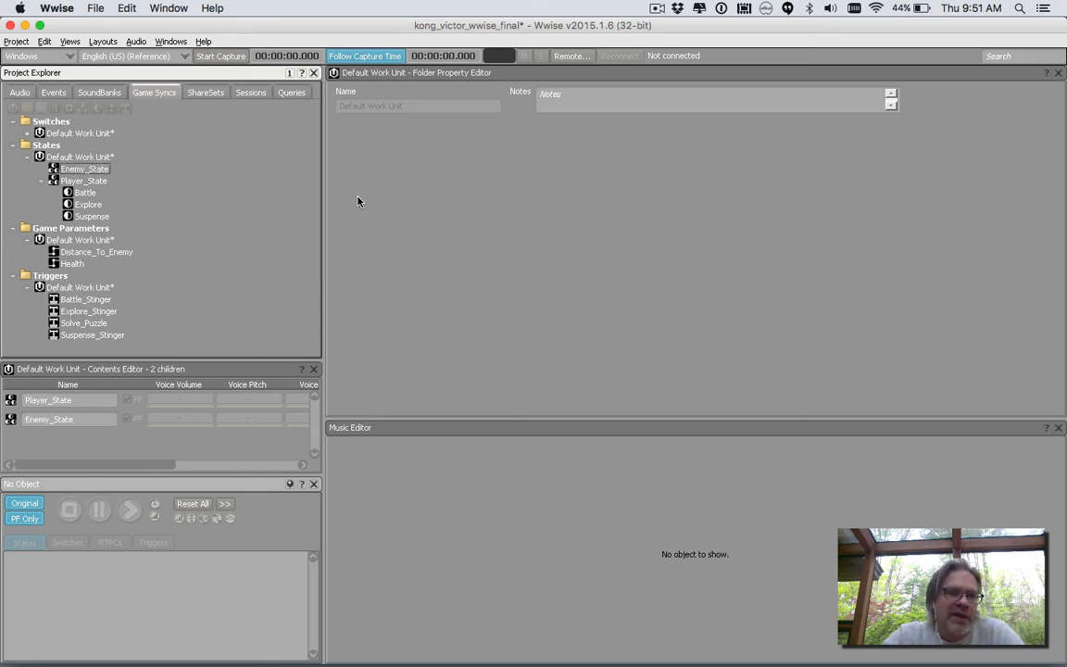
# Add a state named Hidden to the Enemy_State group.
pyautogui.rightClick(96, 170)
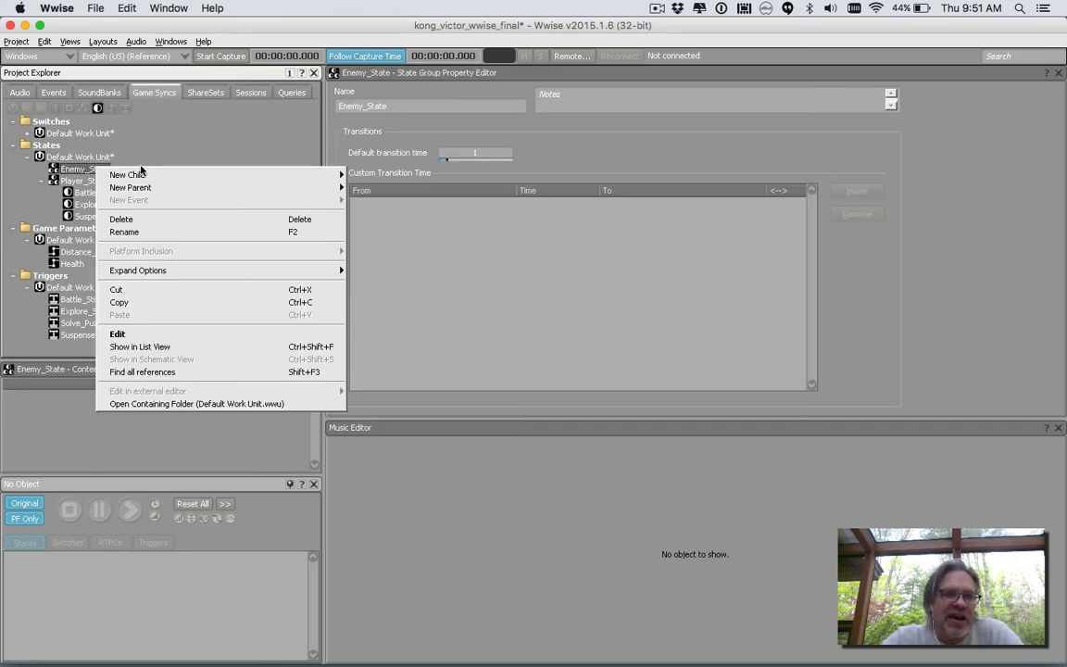
pyautogui.moveTo(176, 176)
pyautogui.click(367, 176)
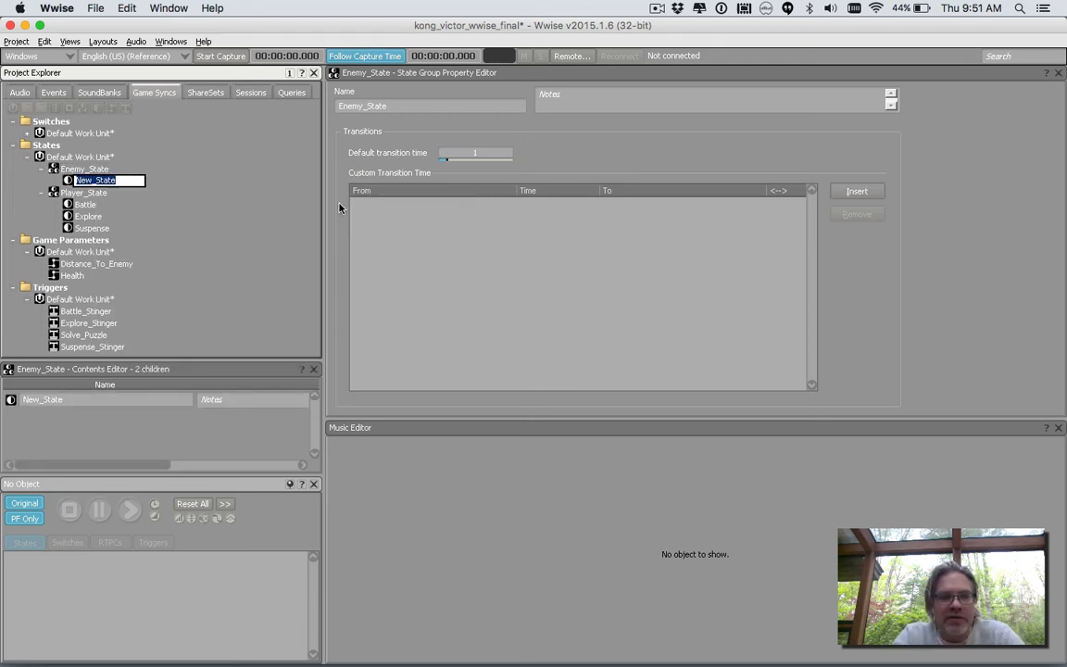
pyautogui.write('Hidden')
pyautogui.press('Return')
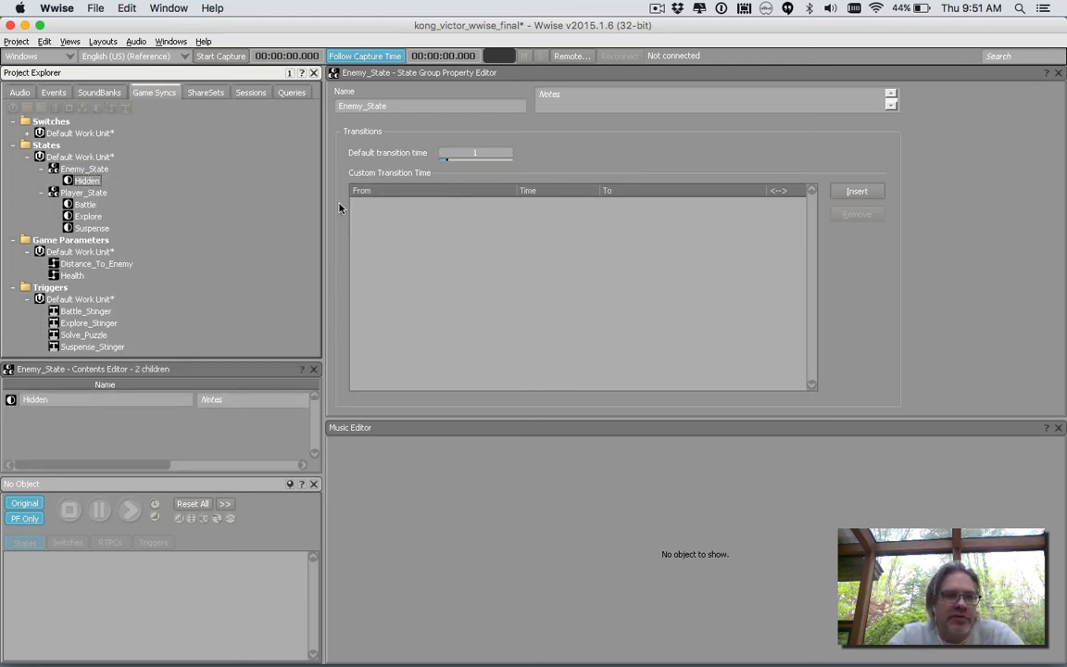
# Add a state named Visible to the Enemy_State group.
pyautogui.rightClick(95, 173)
pyautogui.moveTo(119, 176)
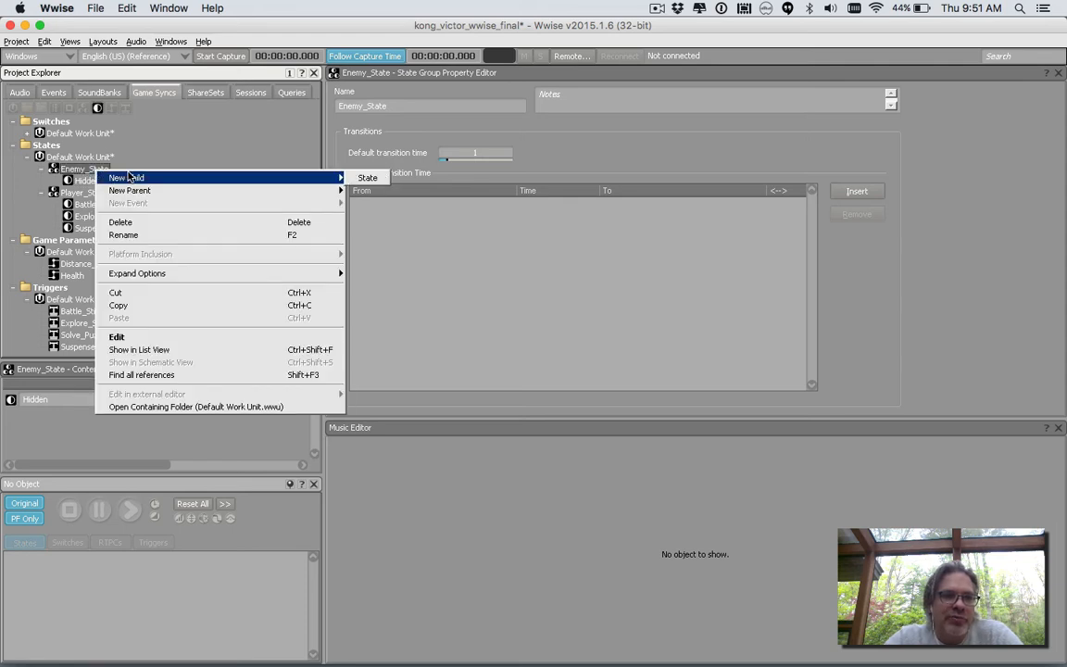
pyautogui.click(367, 178)
pyautogui.write('Visible')
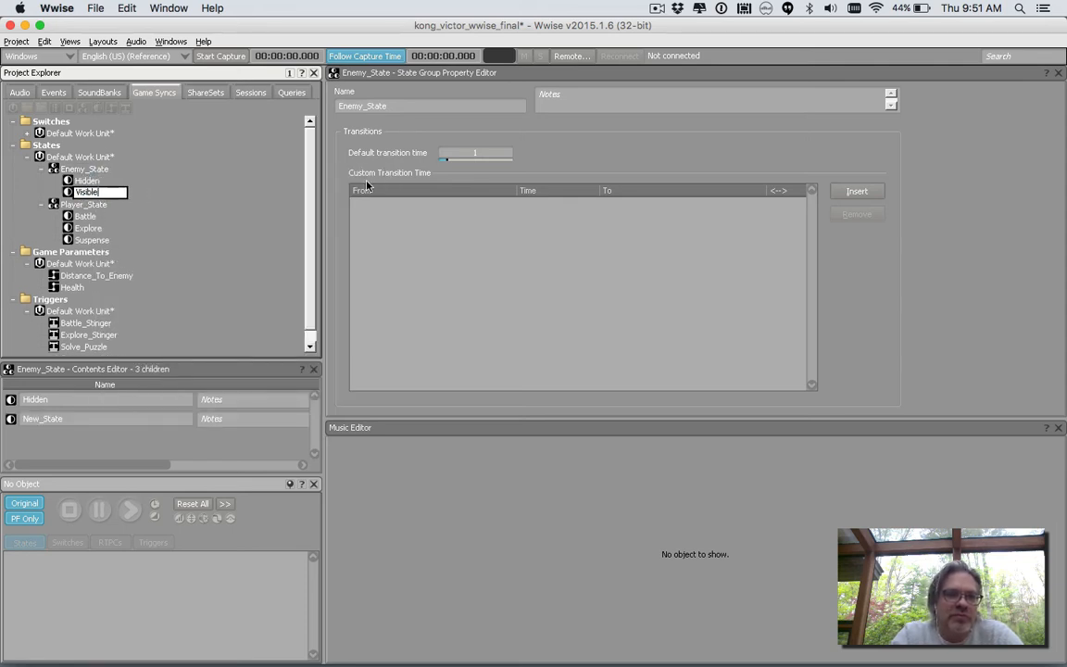
pyautogui.press('Return')
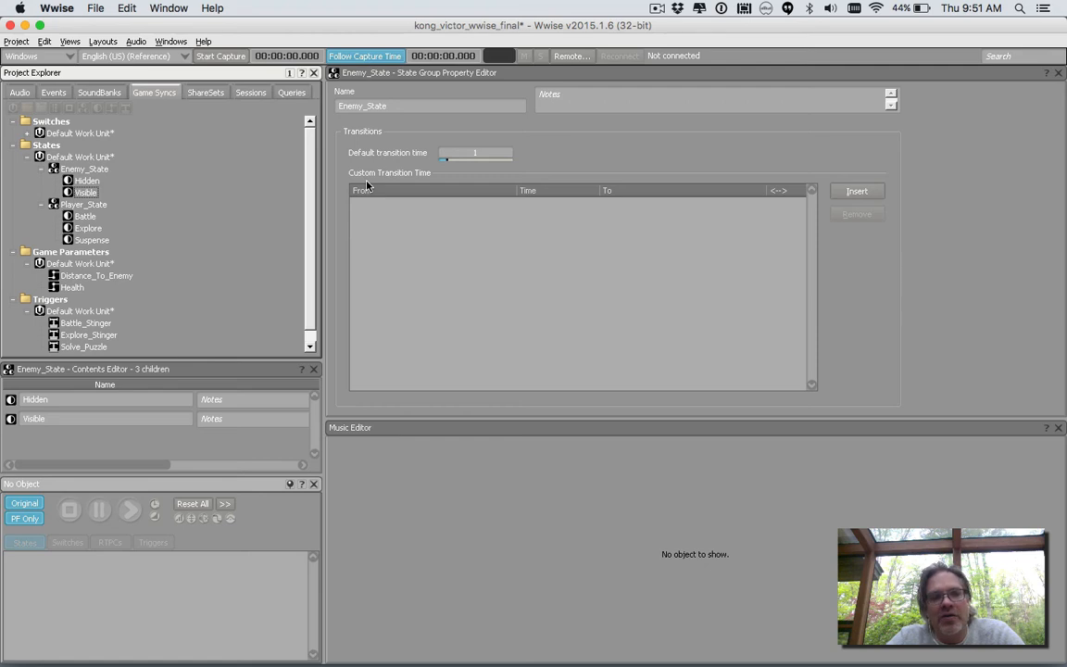
# Add a state named Dead to the Enemy_State group.
pyautogui.rightClick(113, 170)
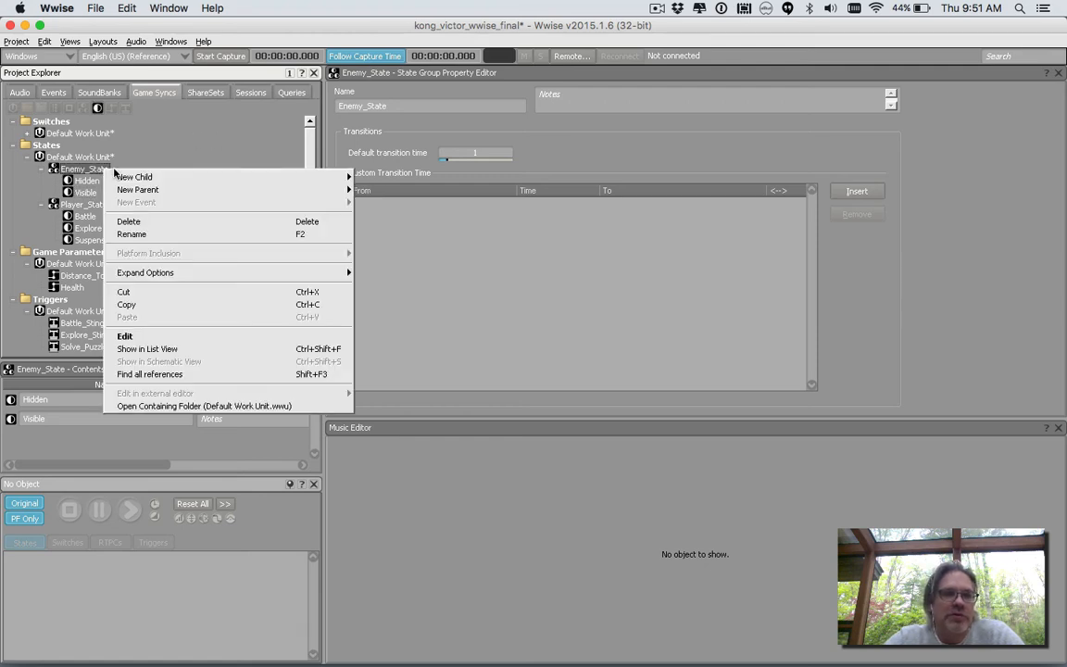
pyautogui.moveTo(213, 176)
pyautogui.click(370, 176)
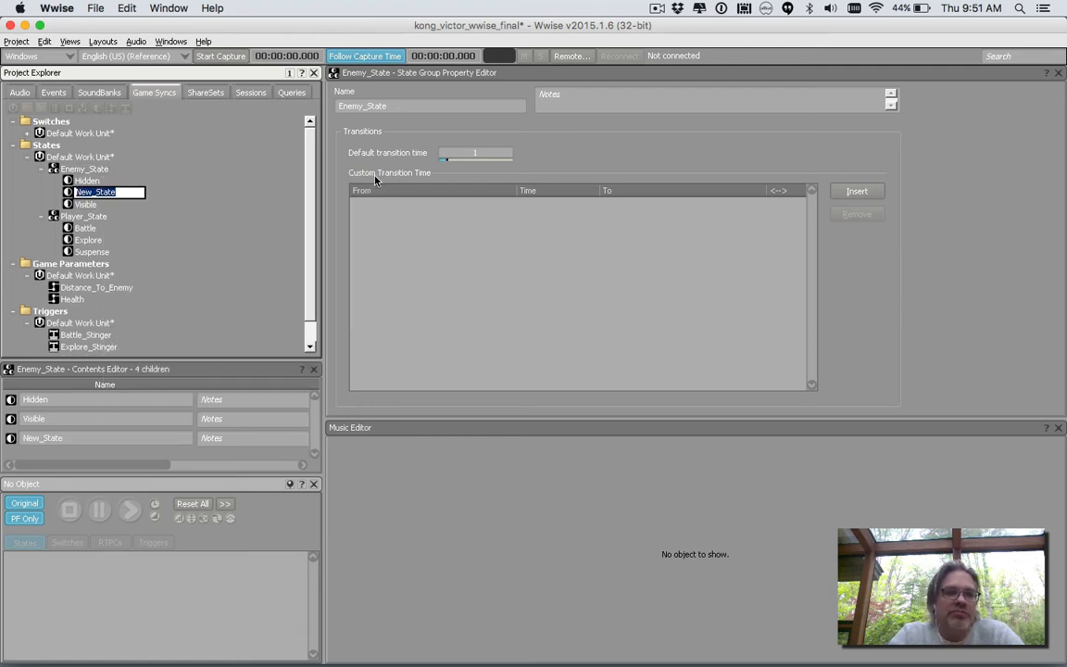
pyautogui.write('Dead')
pyautogui.press('Return')
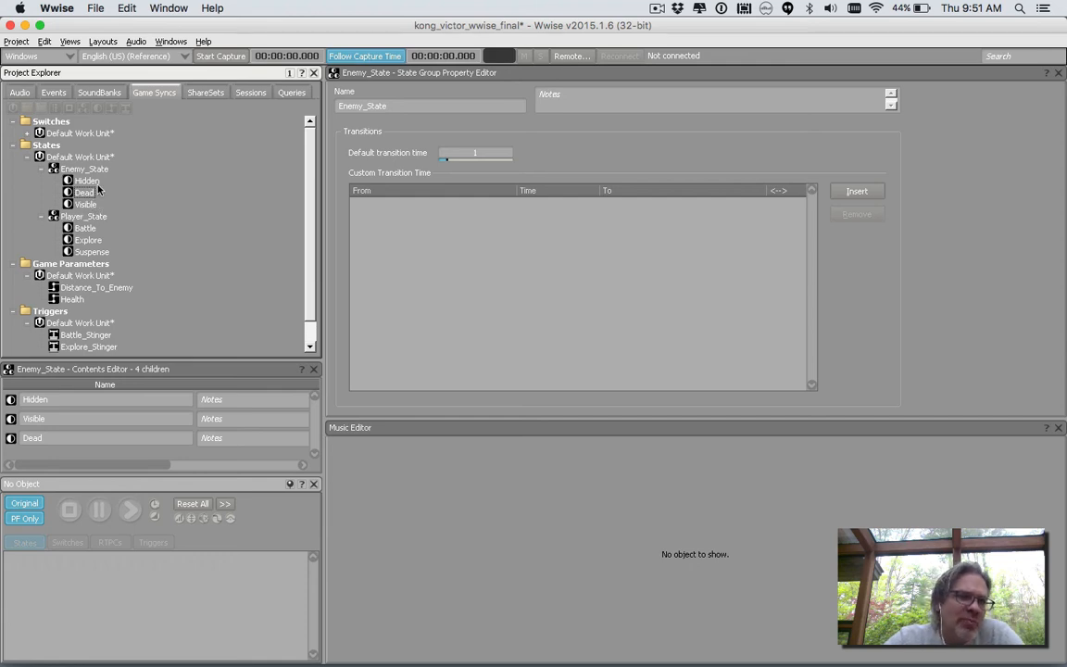
# Expand the Default Work Unit under Switches and Footstep_Switch_Group to review the footstep switches.
pyautogui.click(20, 92)
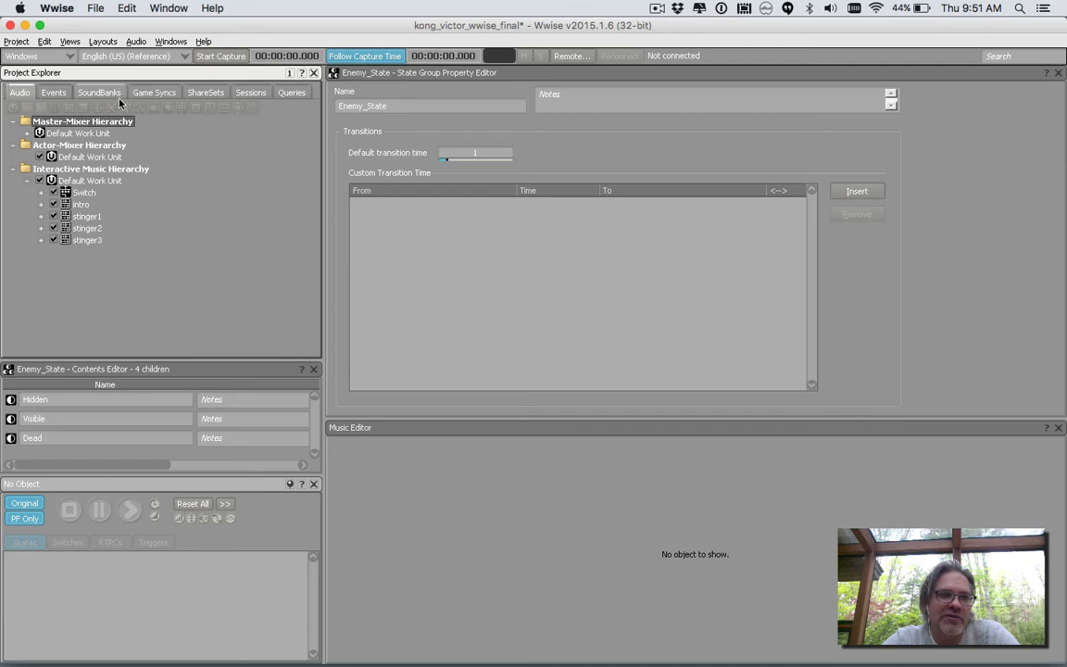
pyautogui.click(154, 91)
pyautogui.click(27, 133)
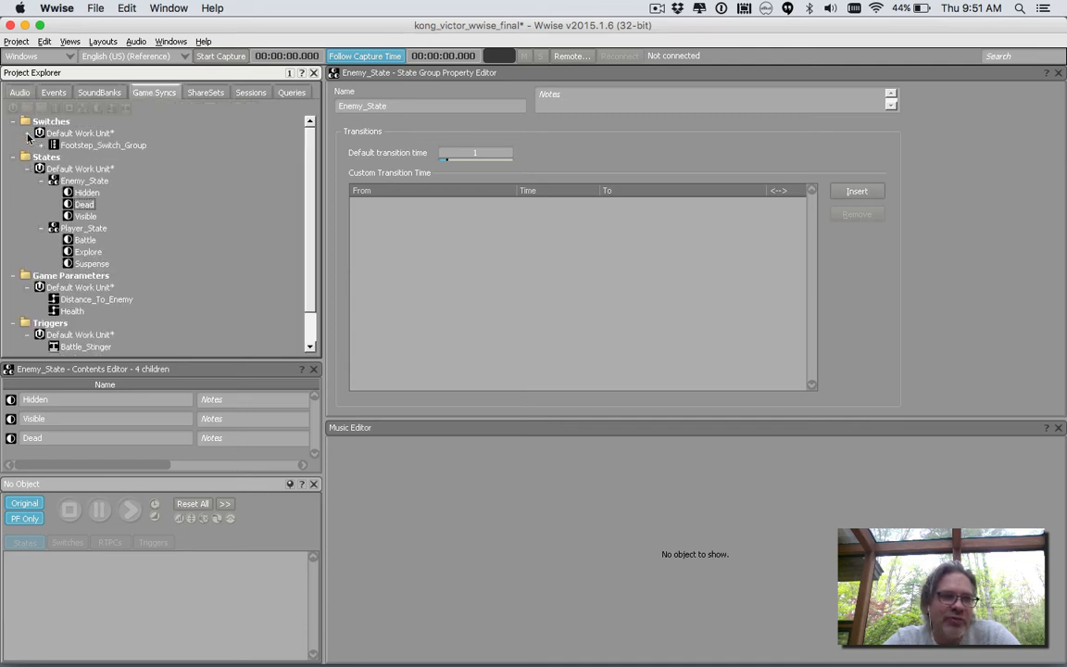
pyautogui.click(41, 145)
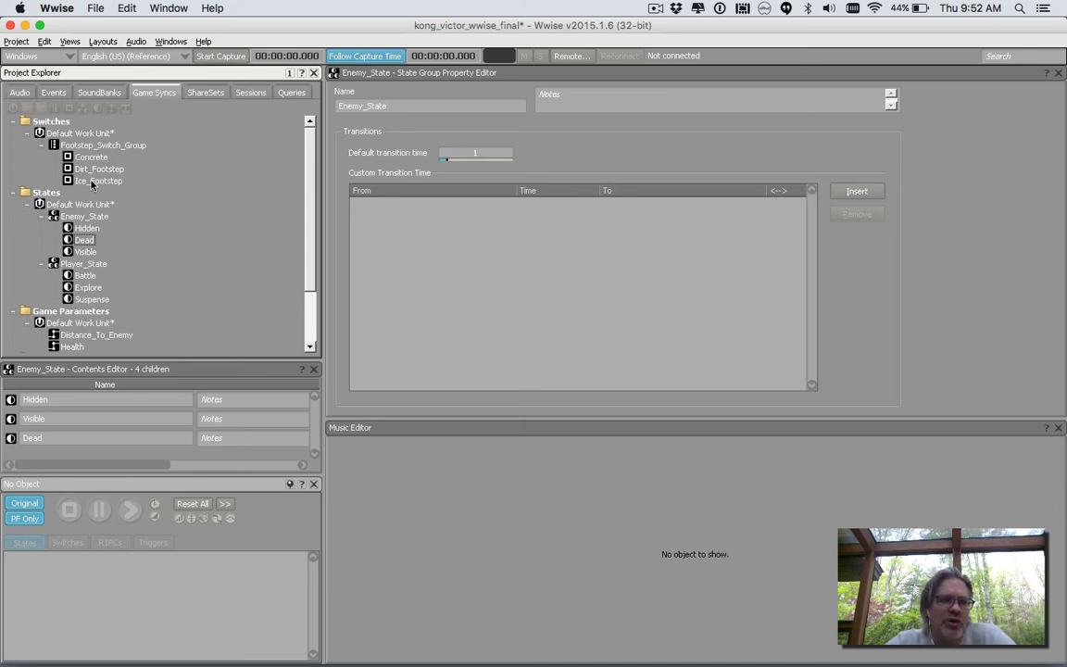
# Examine the PlayLevel1Music event's actions and the action types that can be added to it.
pyautogui.click(53, 92)
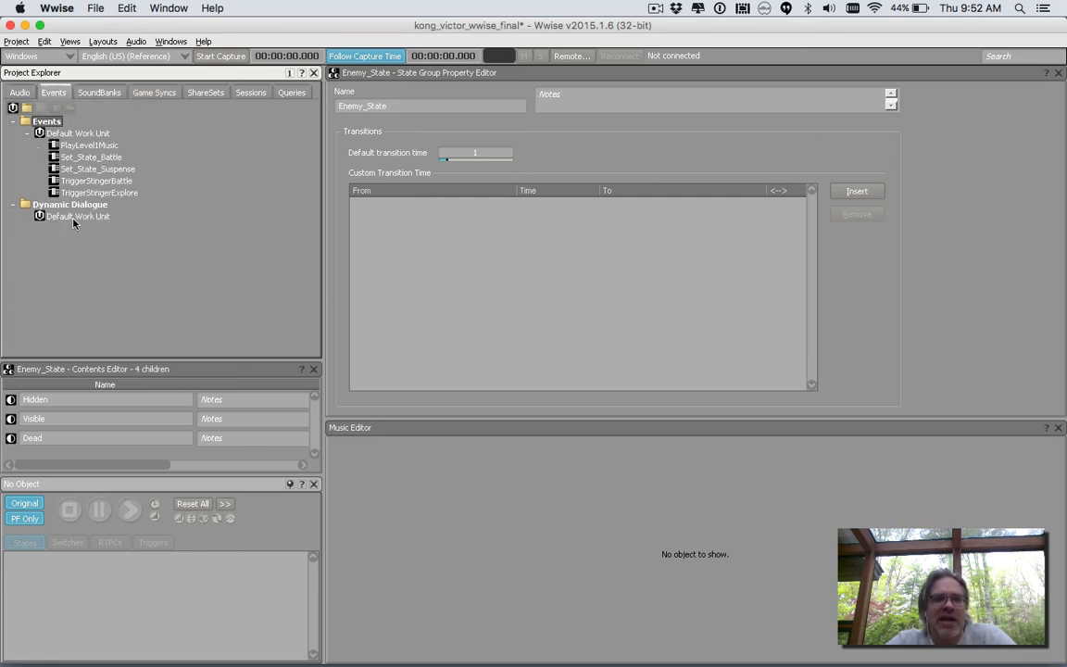
pyautogui.click(89, 146)
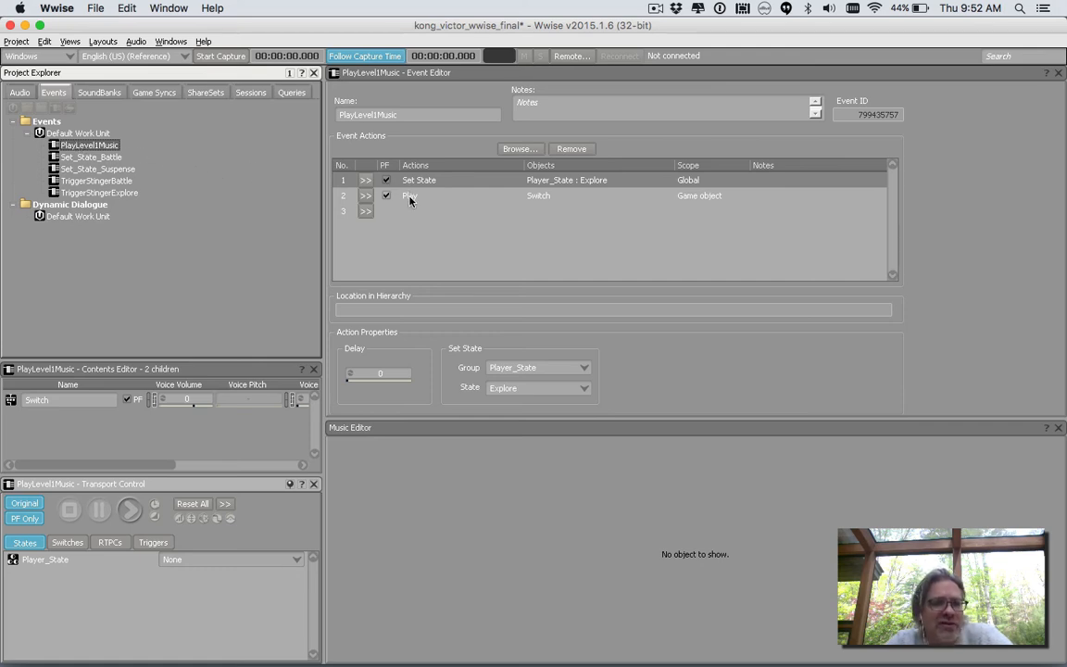
pyautogui.click(365, 211)
pyautogui.moveTo(397, 270)
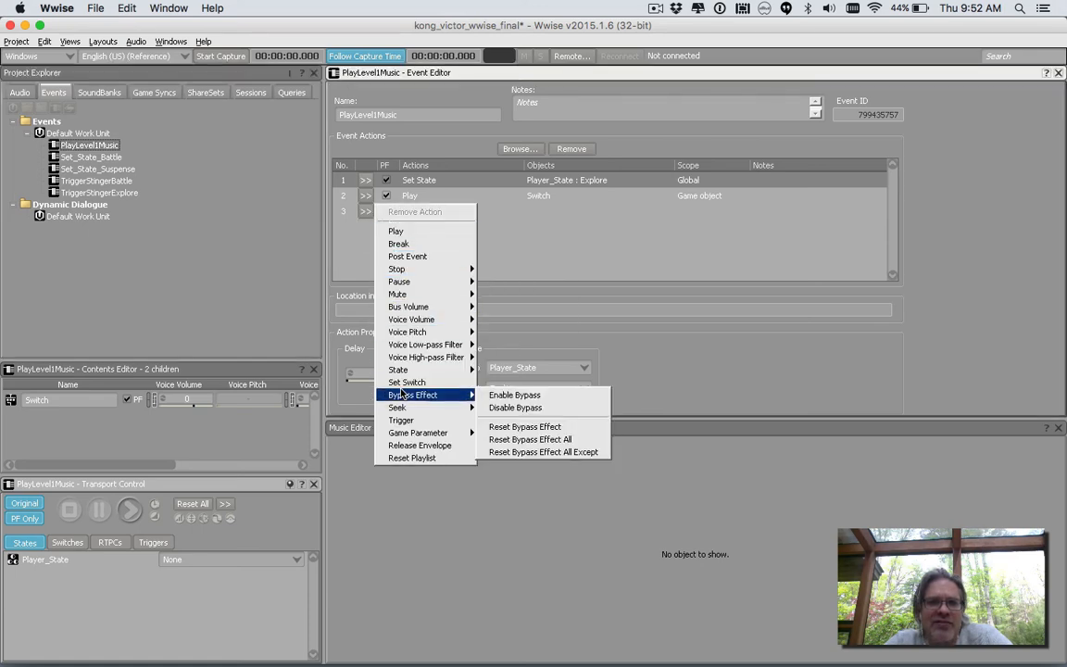
pyautogui.moveTo(420, 320)
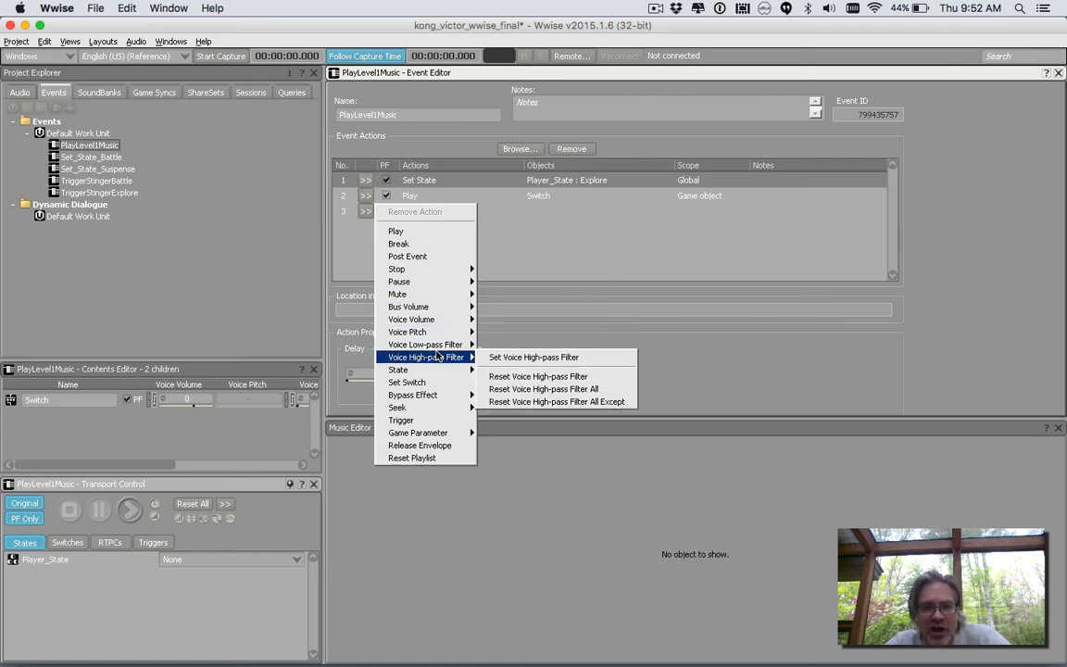
pyautogui.moveTo(439, 375)
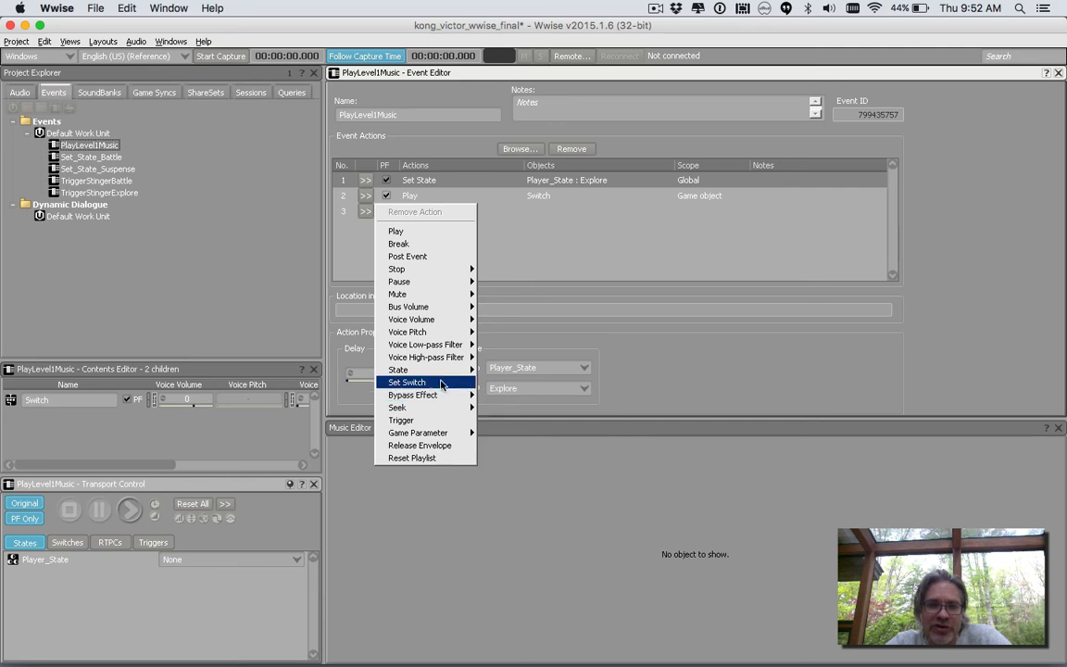
pyautogui.click(549, 268)
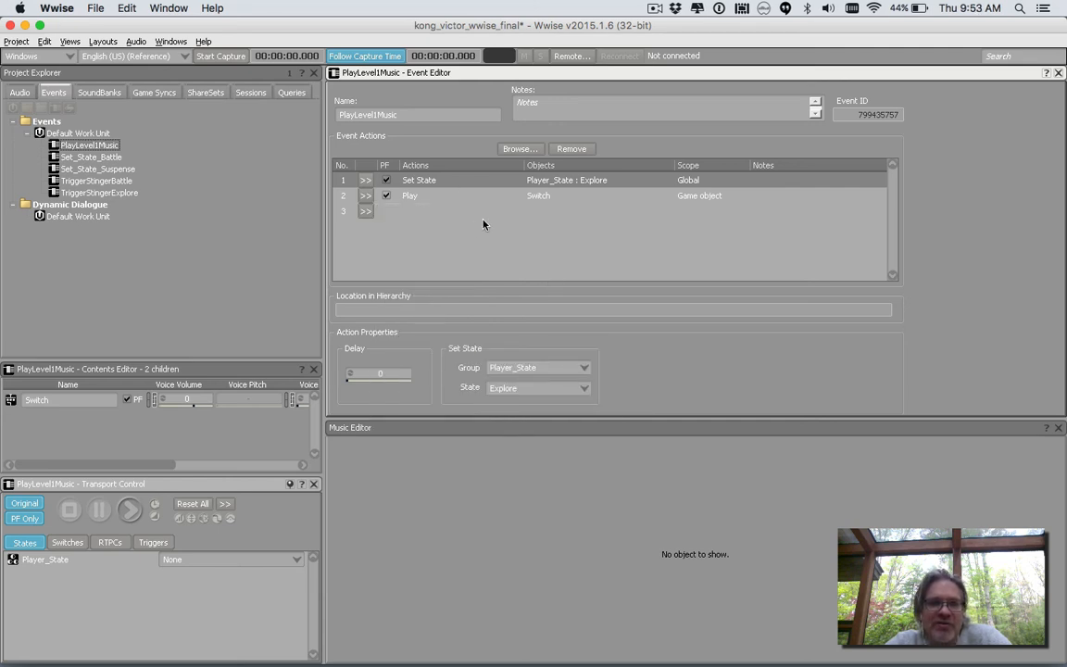
# Look through the Set_State_Battle, Set_State_Suspense and TriggerStingerBattle events.
pyautogui.click(95, 157)
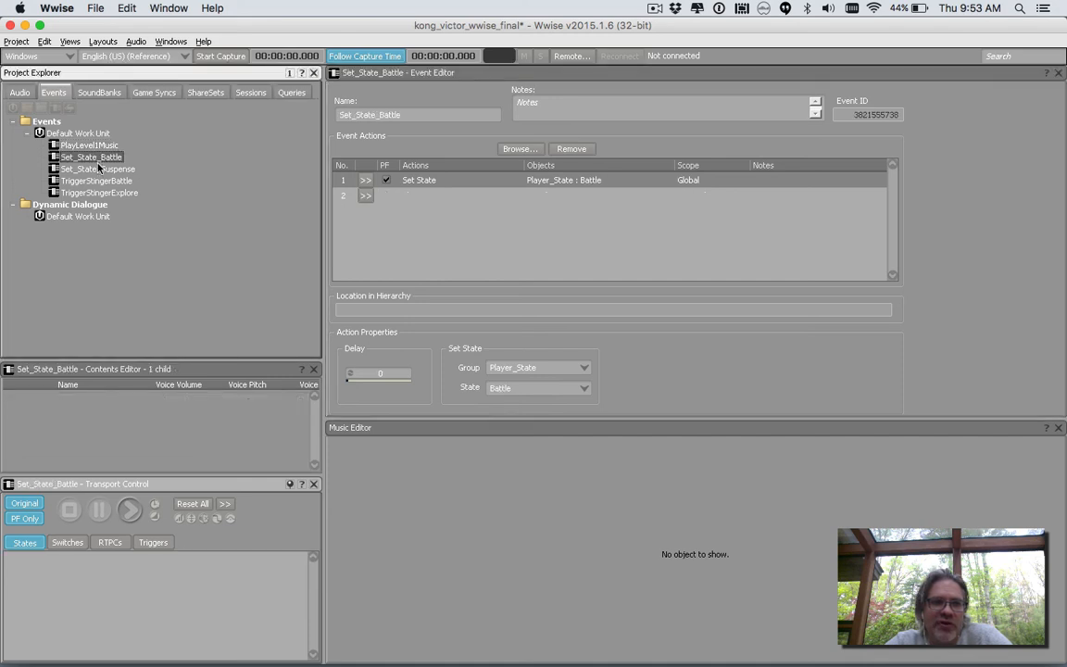
pyautogui.click(97, 169)
pyautogui.click(95, 180)
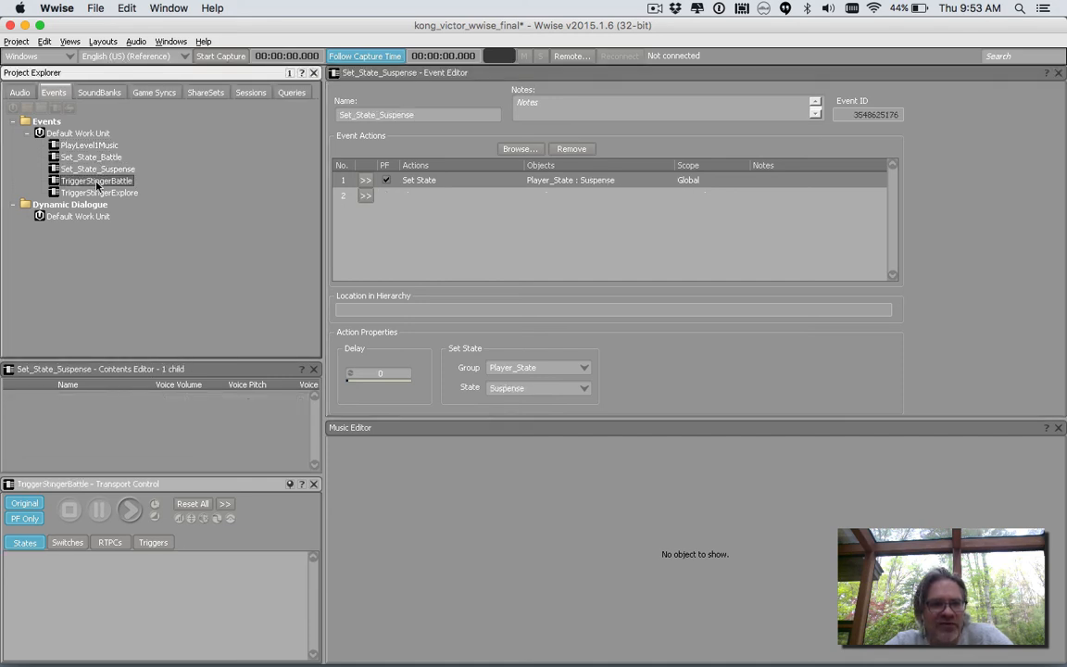
# Create an empty event named StartTheGame in the Default Work Unit under Events.
pyautogui.click(80, 135)
pyautogui.rightClick(80, 135)
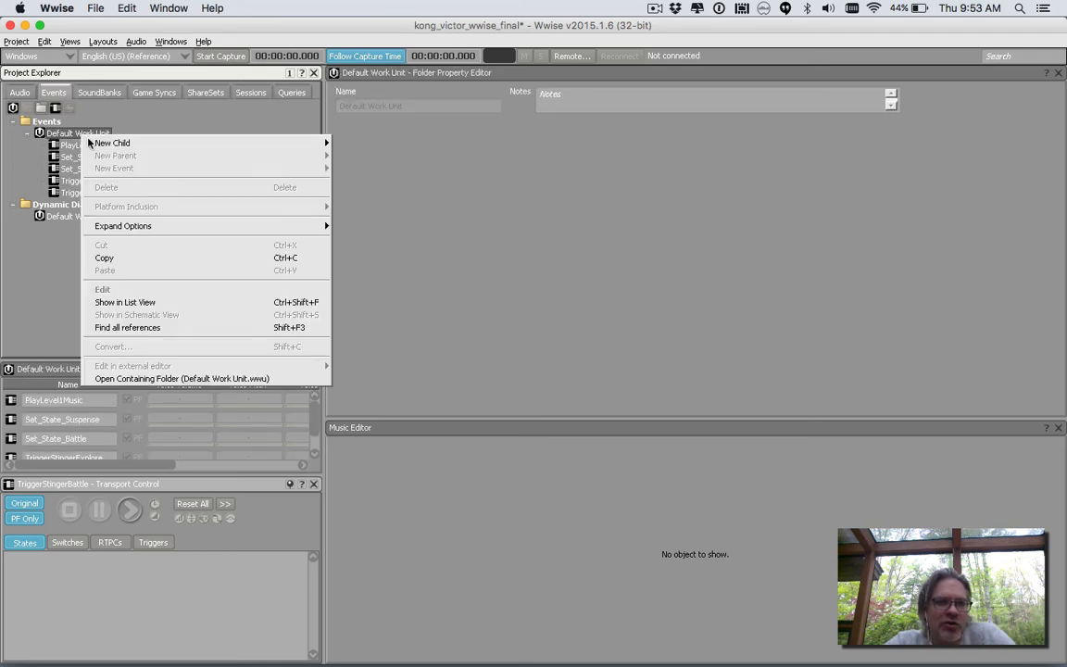
pyautogui.moveTo(326, 144)
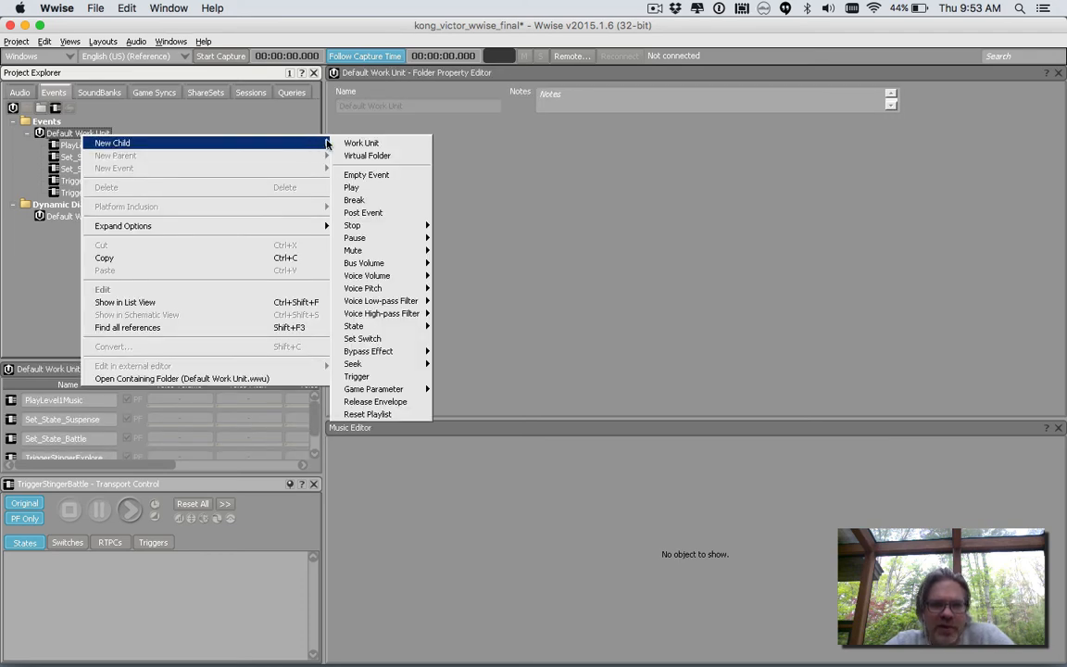
pyautogui.click(357, 174)
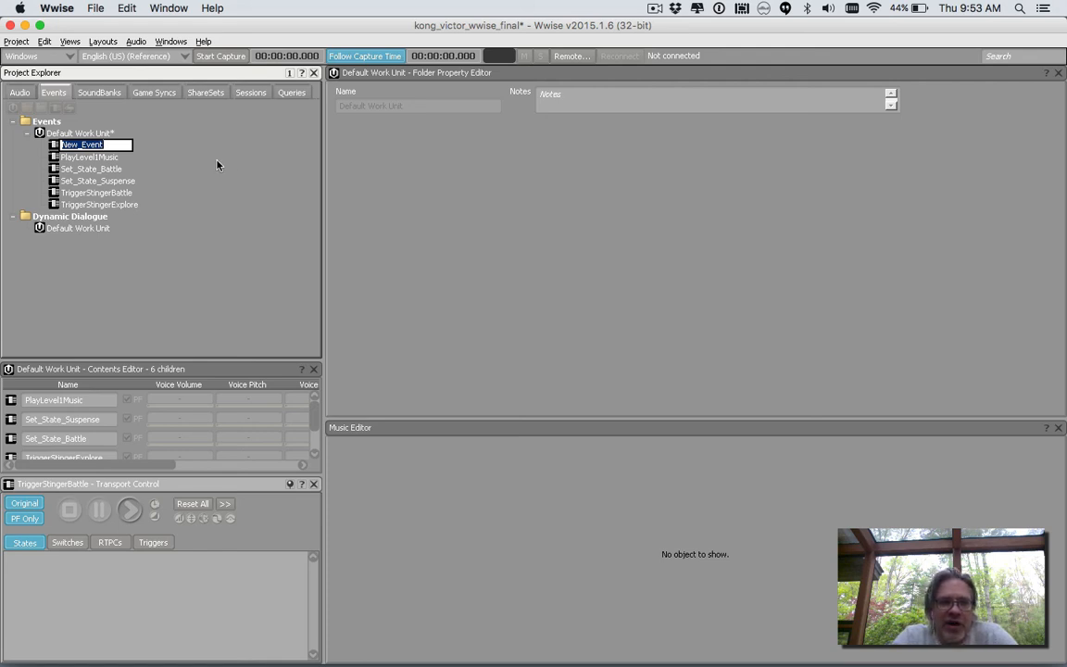
pyautogui.write('Start ')
pyautogui.write('G')
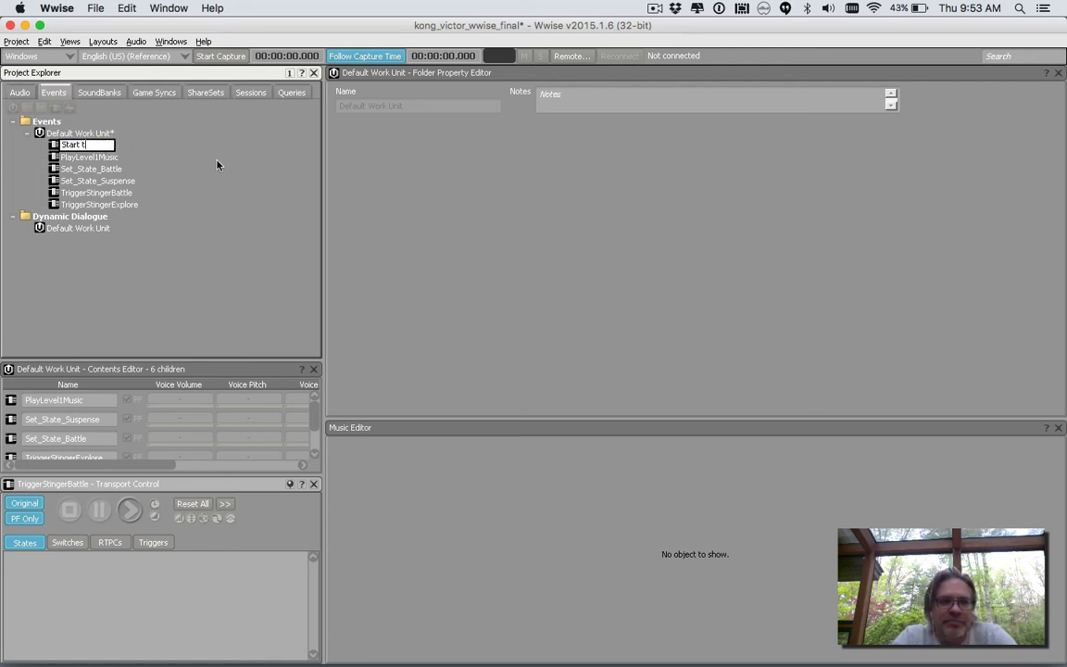
pyautogui.press('BackSpace')
pyautogui.press('BackSpace')
pyautogui.write('TheGame')
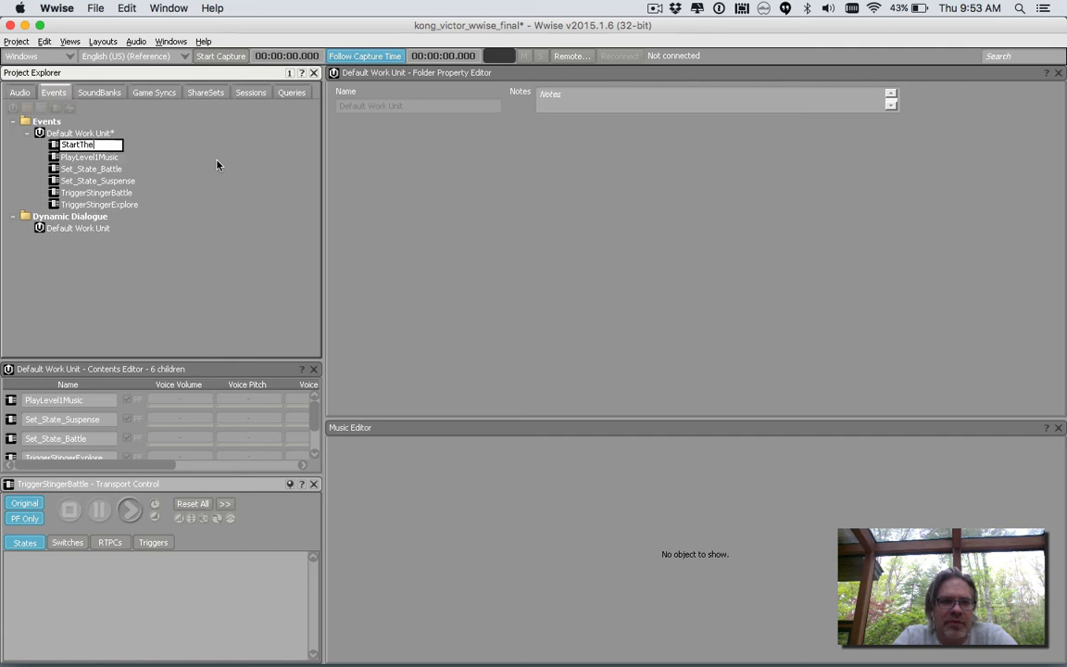
pyautogui.press('Return')
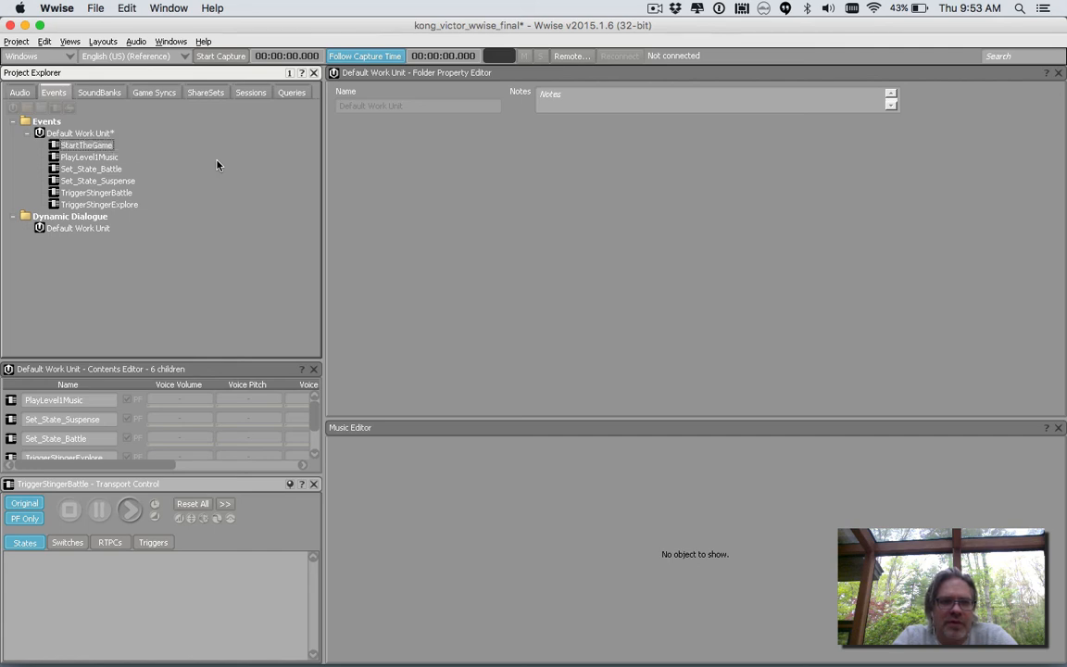
# Add a Trigger action to the StartTheGame event and assign the Battle_Stinger trigger to it.
pyautogui.click(69, 145)
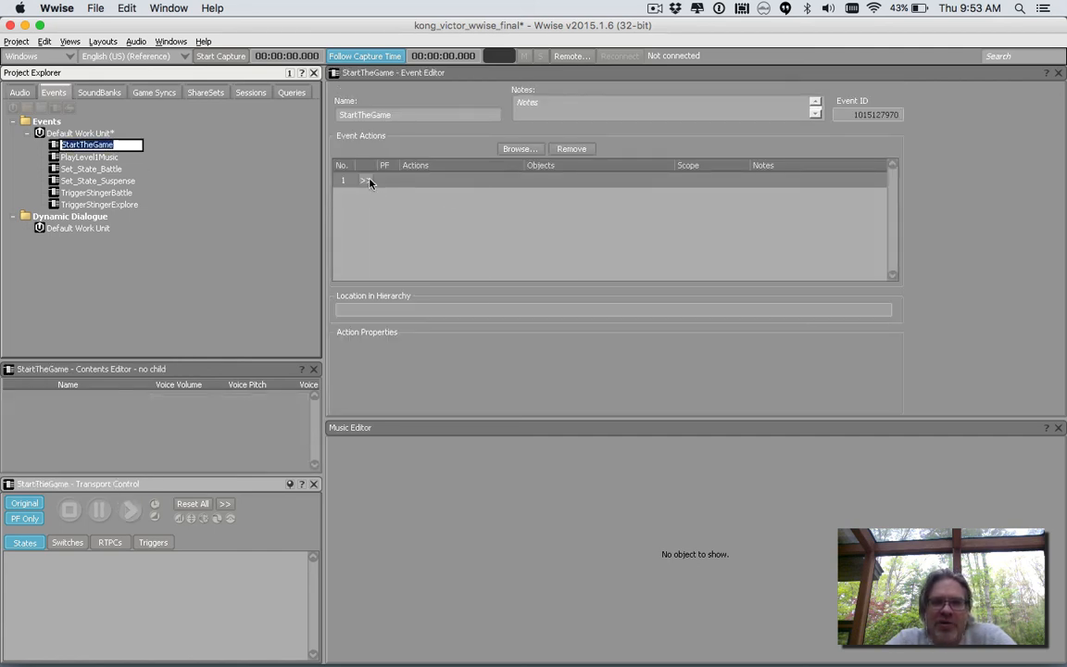
pyautogui.click(367, 181)
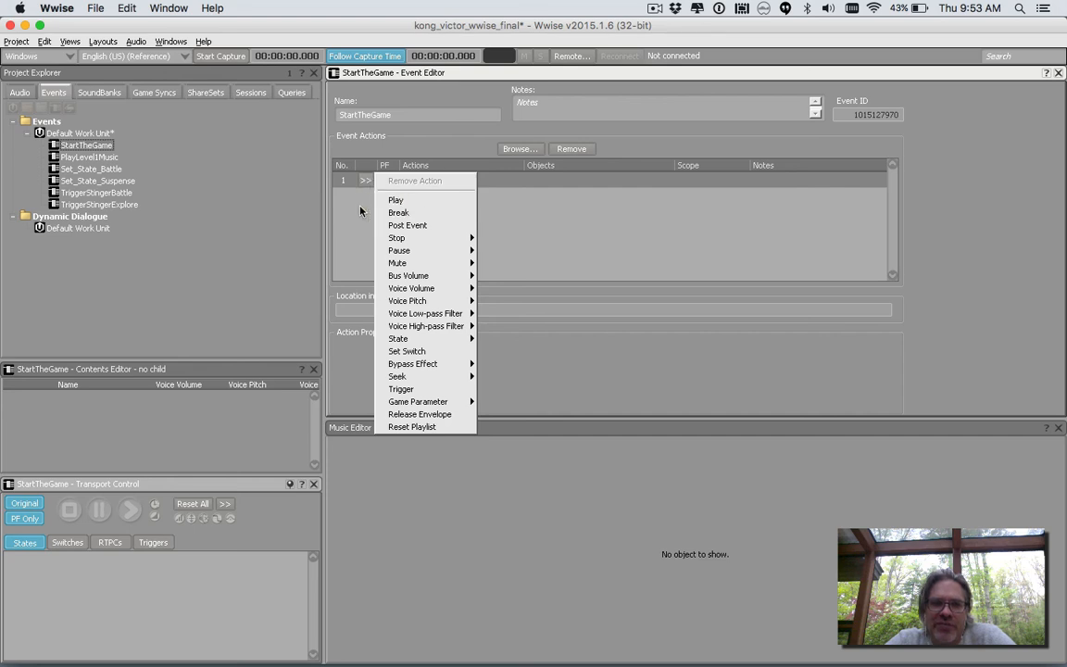
pyautogui.click(361, 208)
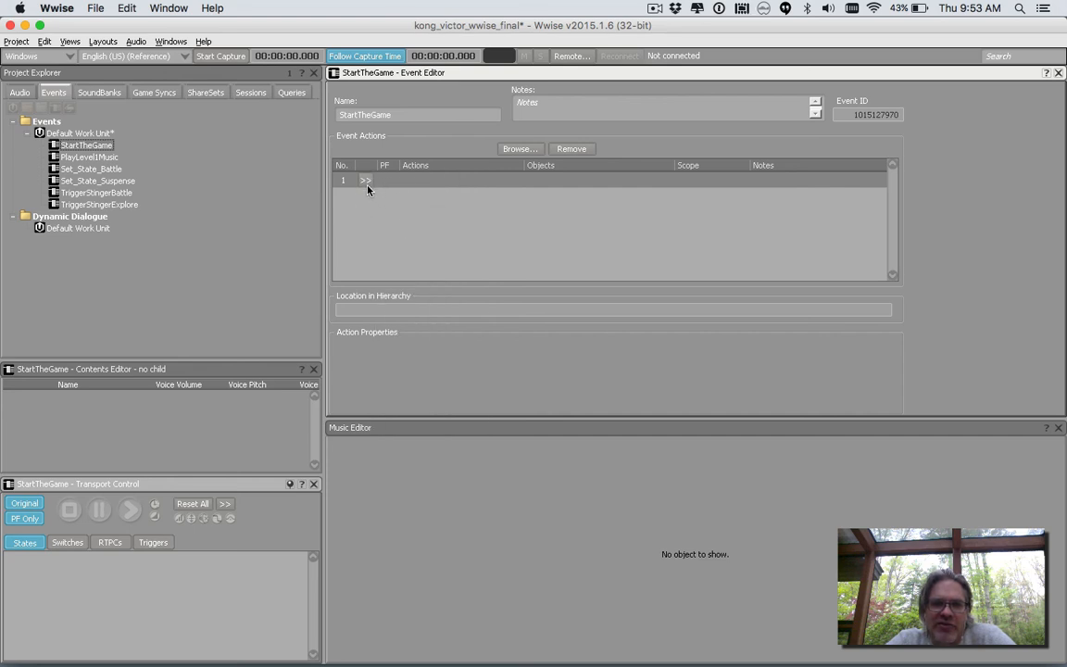
pyautogui.click(367, 185)
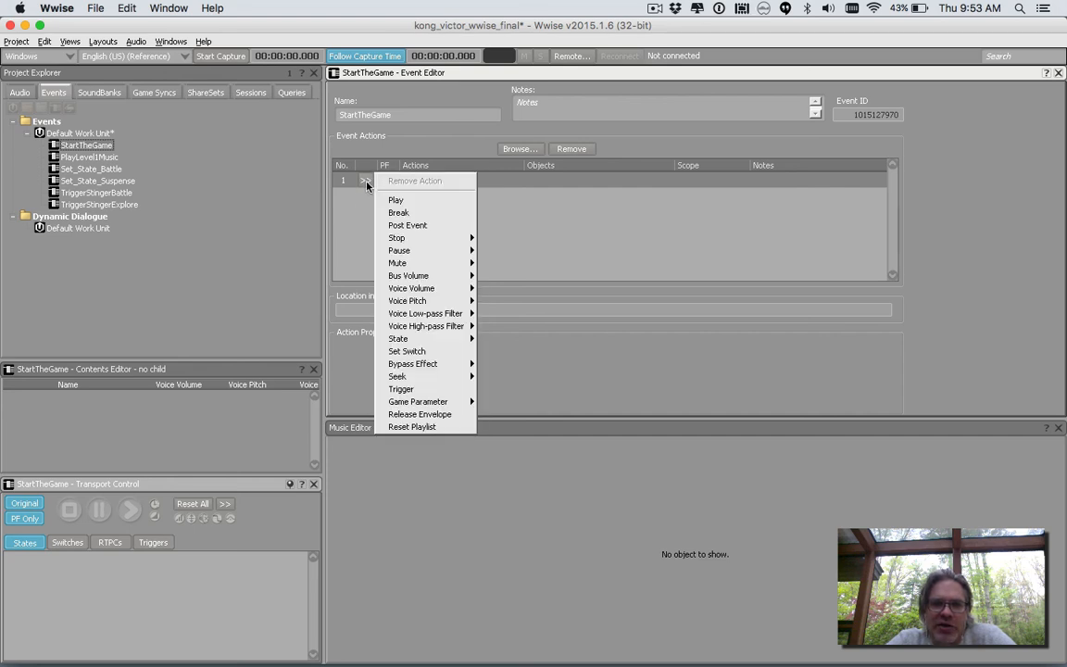
pyautogui.click(406, 389)
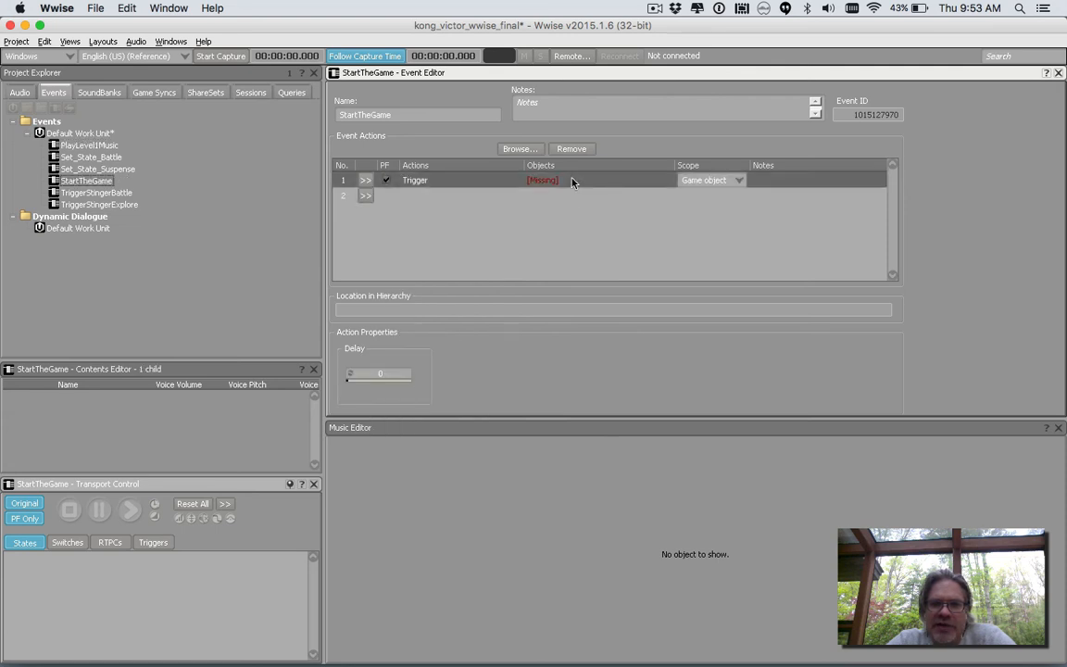
pyautogui.click(527, 148)
pyautogui.click(390, 210)
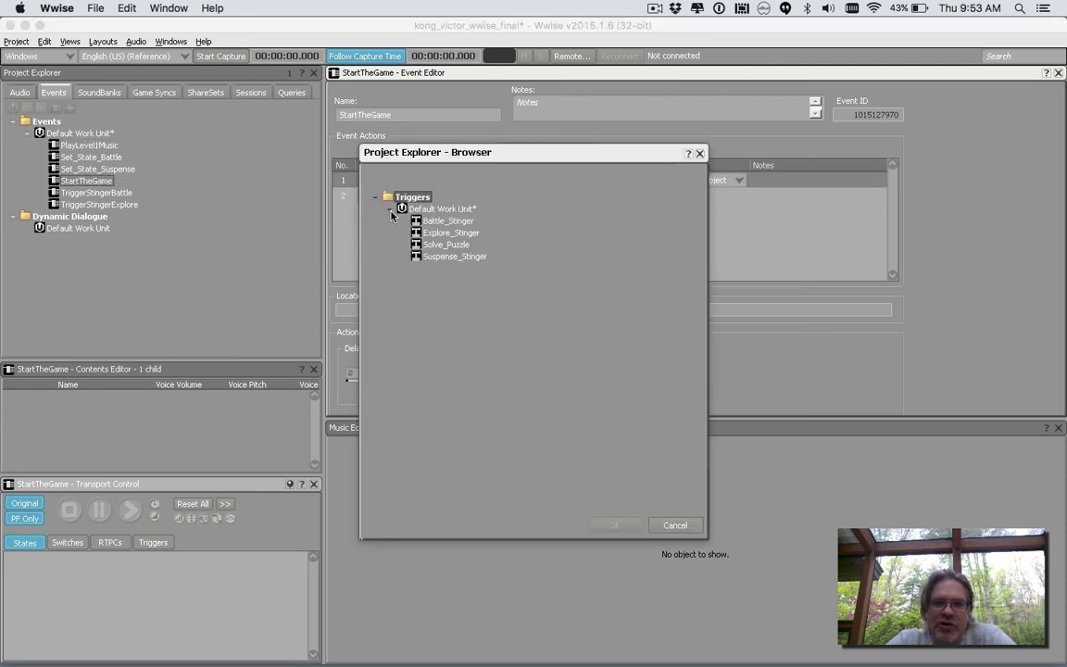
pyautogui.click(426, 223)
pyautogui.doubleClick(426, 224)
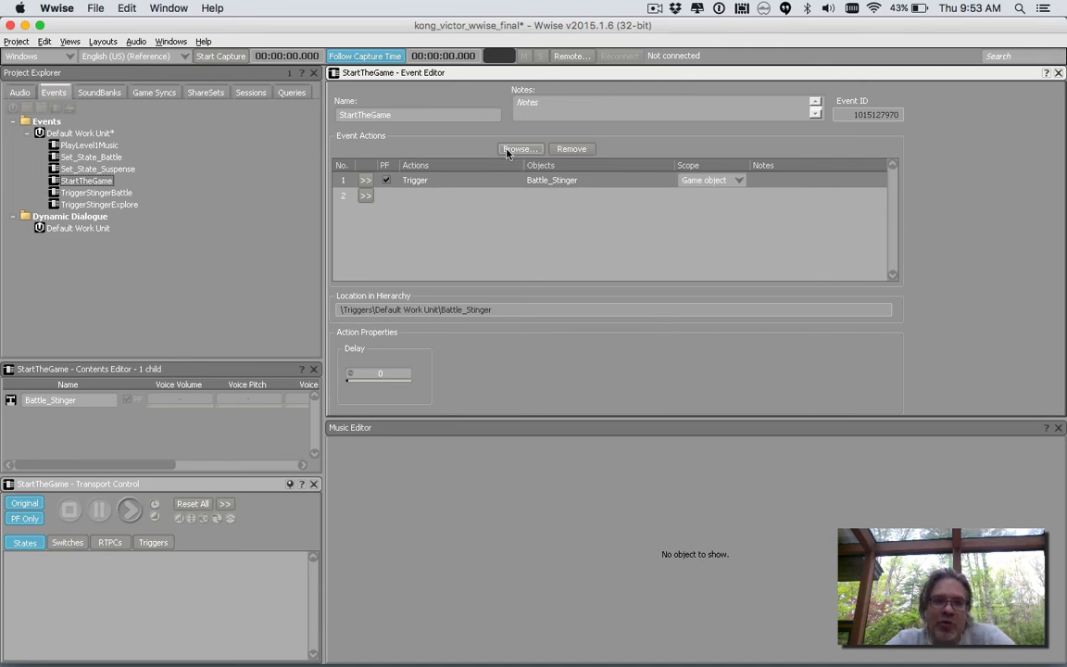
# Add a Set State action to the StartTheGame event, with group Player_State and state Explore.
pyautogui.click(365, 196)
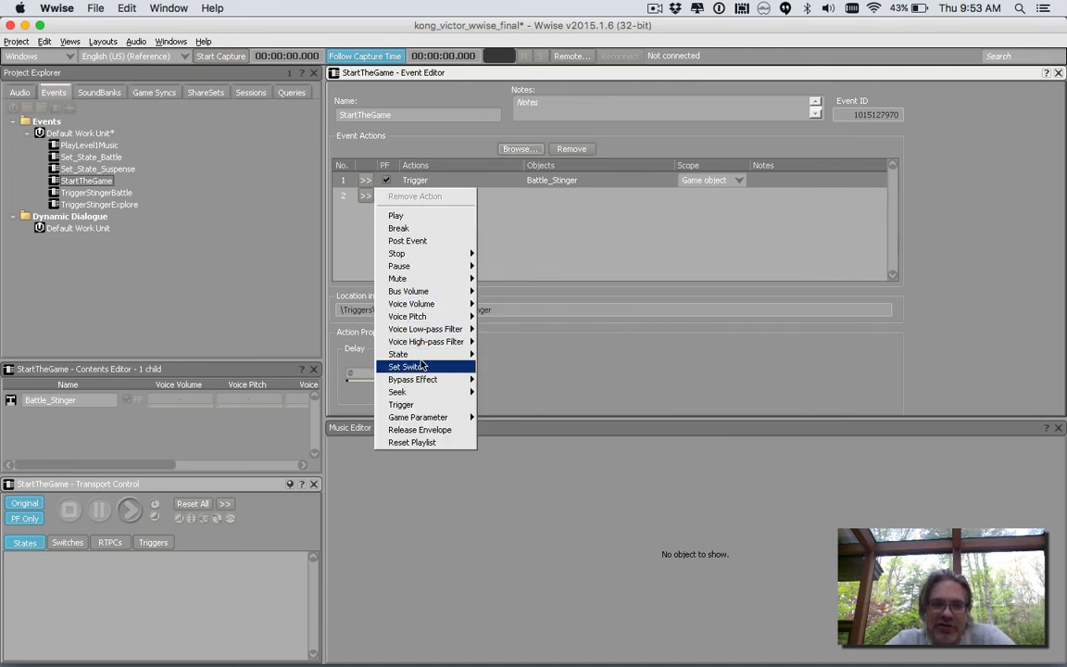
pyautogui.moveTo(454, 354)
pyautogui.click(505, 355)
pyautogui.click(501, 196)
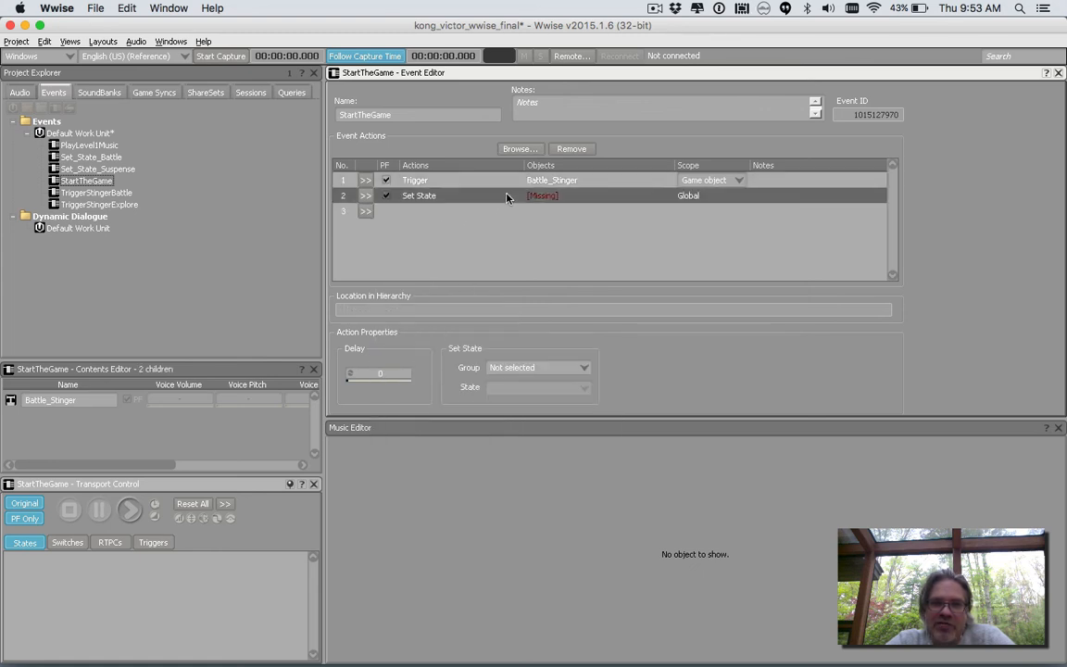
pyautogui.click(536, 151)
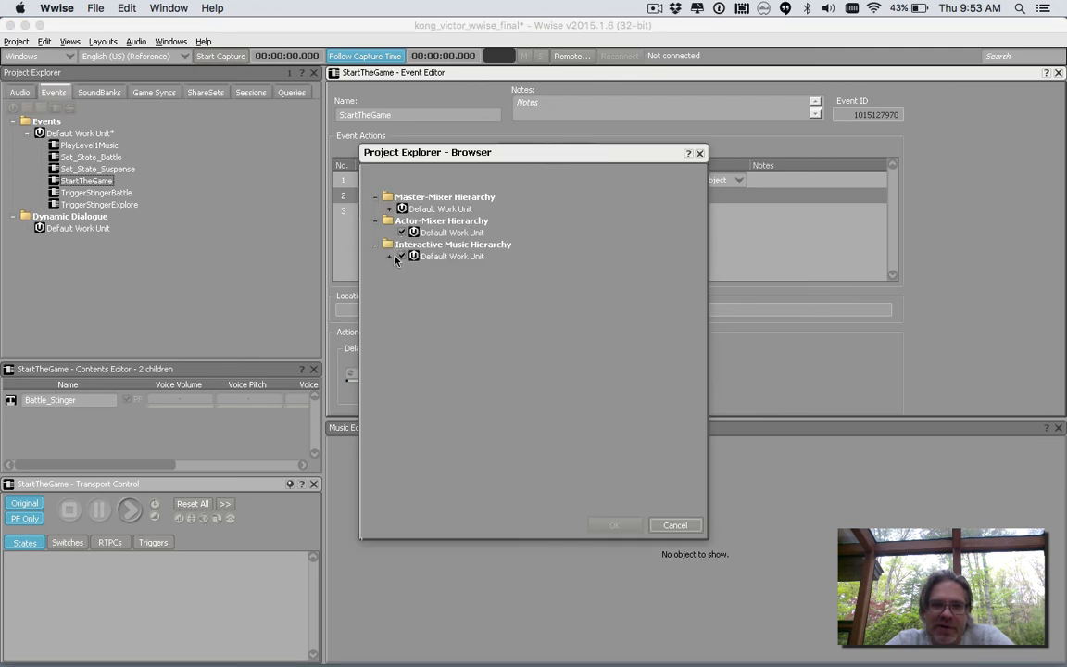
pyautogui.click(675, 525)
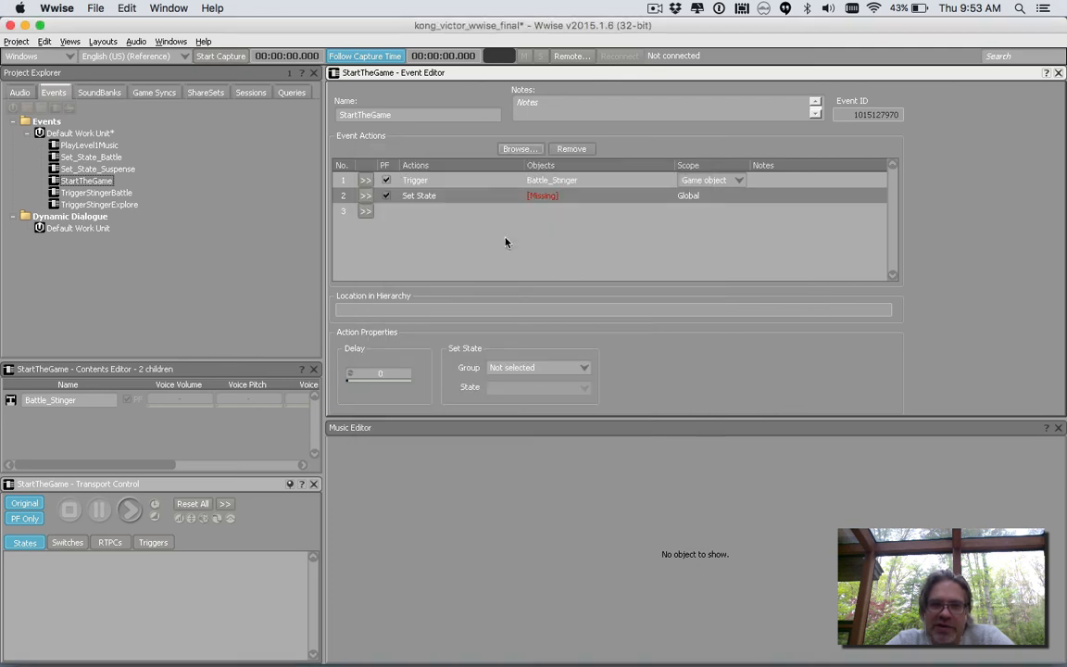
pyautogui.click(464, 199)
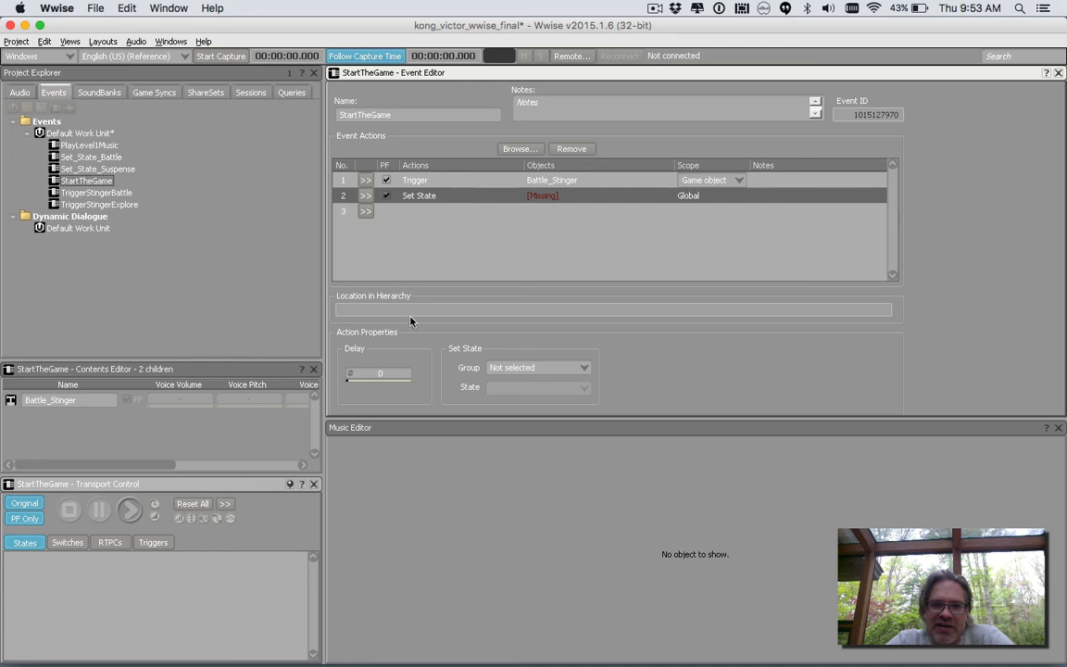
pyautogui.click(507, 370)
pyautogui.click(512, 399)
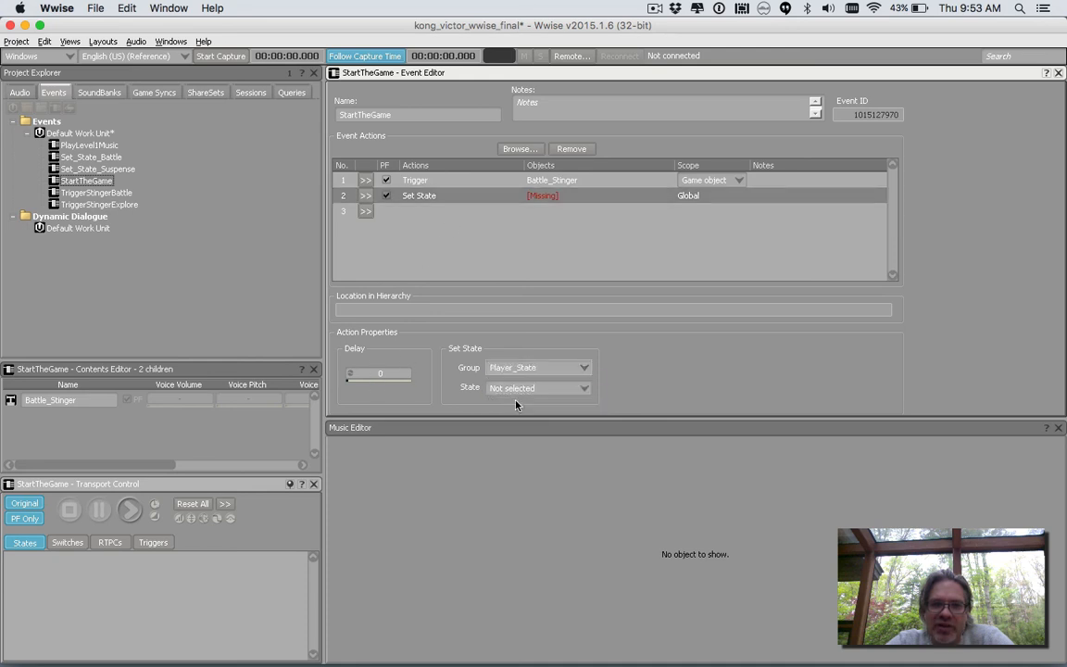
pyautogui.click(530, 389)
pyautogui.click(519, 431)
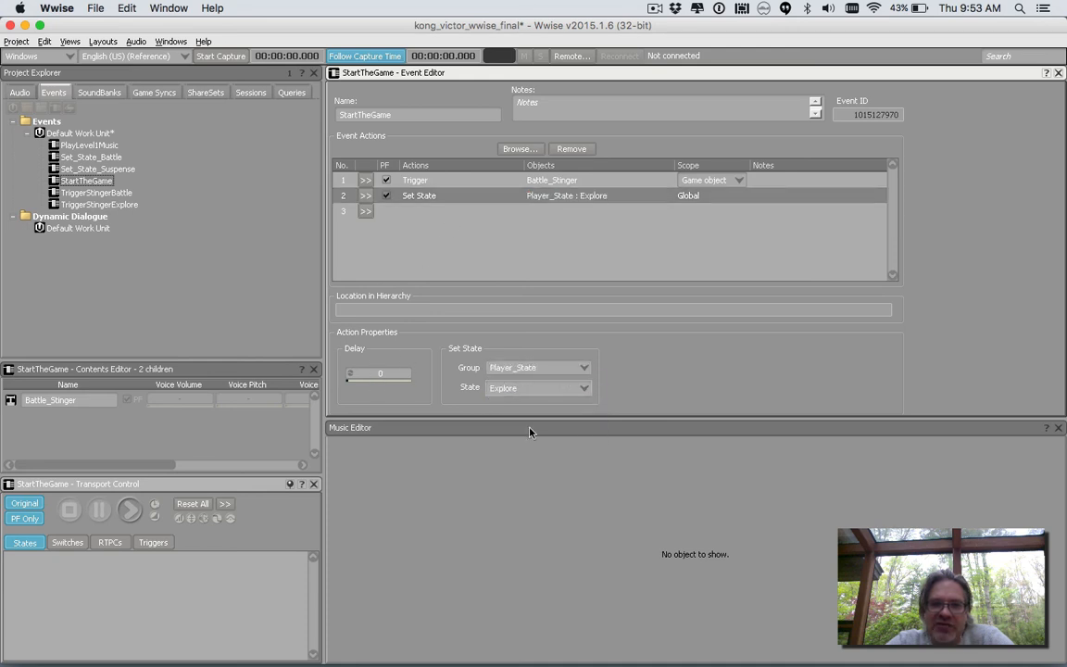
# Add a Play action to the StartTheGame event, targeting the Switch object from the Interactive Music Hierarchy.
pyautogui.click(366, 211)
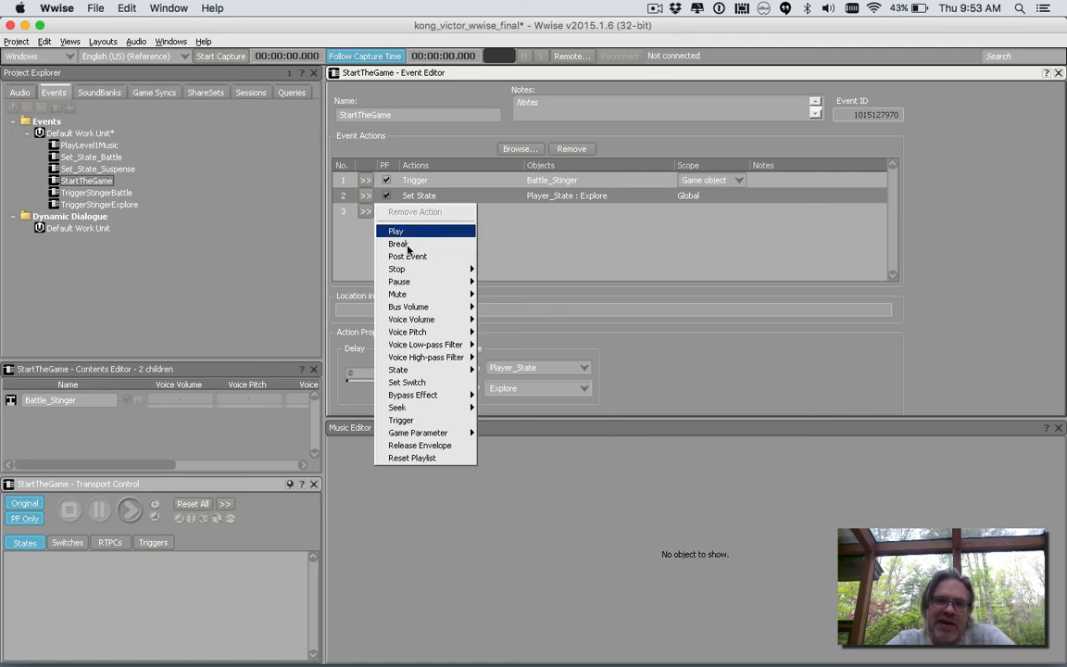
pyautogui.click(396, 231)
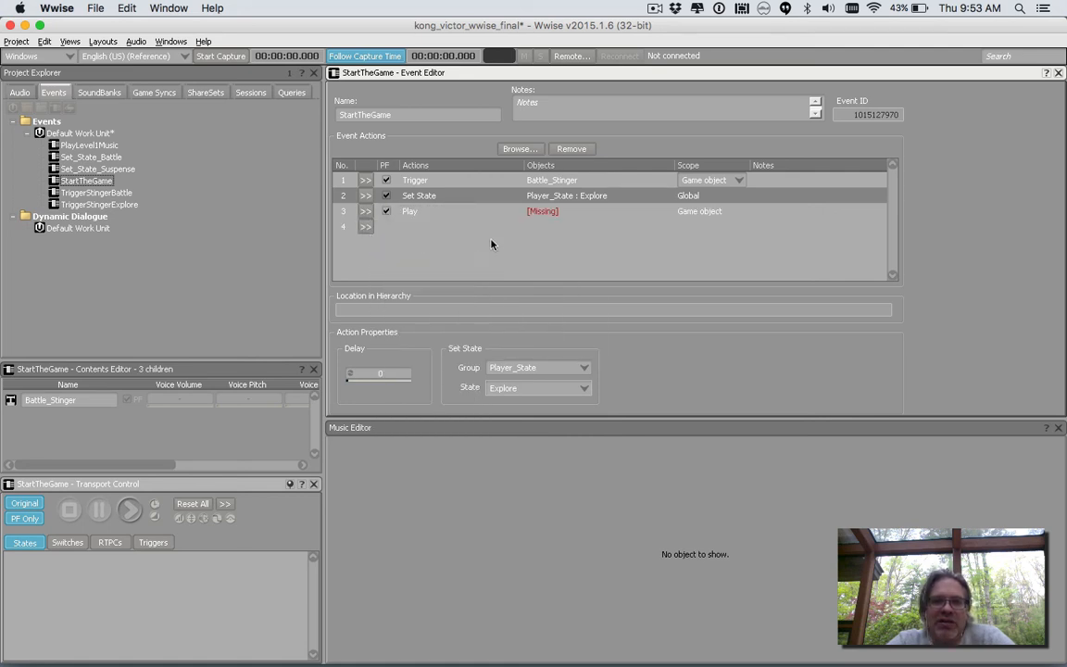
pyautogui.click(519, 148)
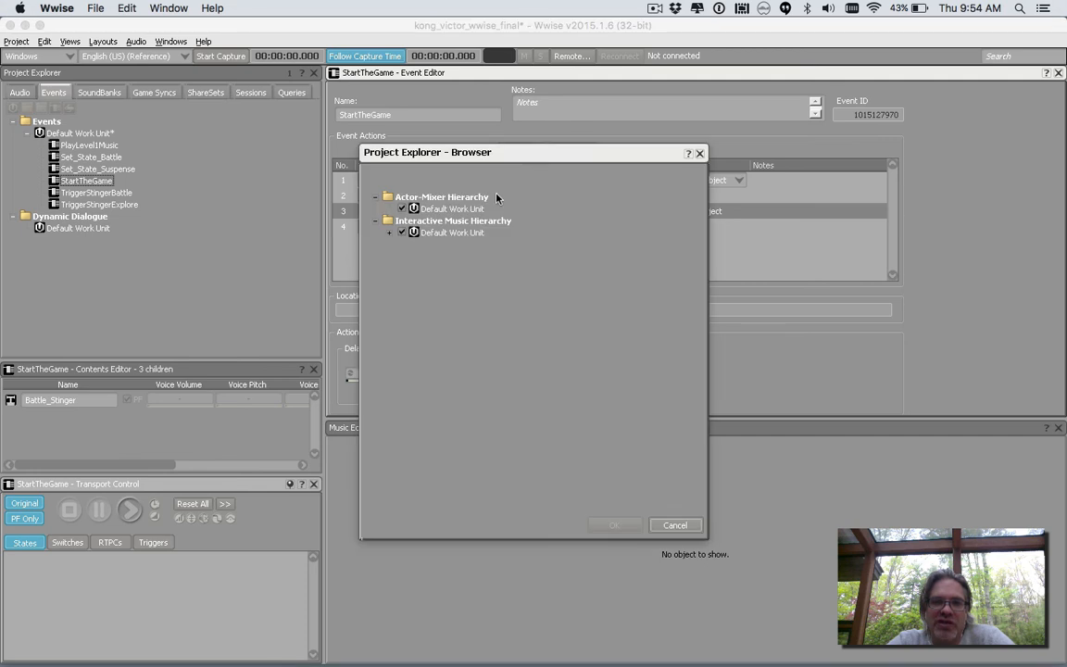
pyautogui.click(390, 232)
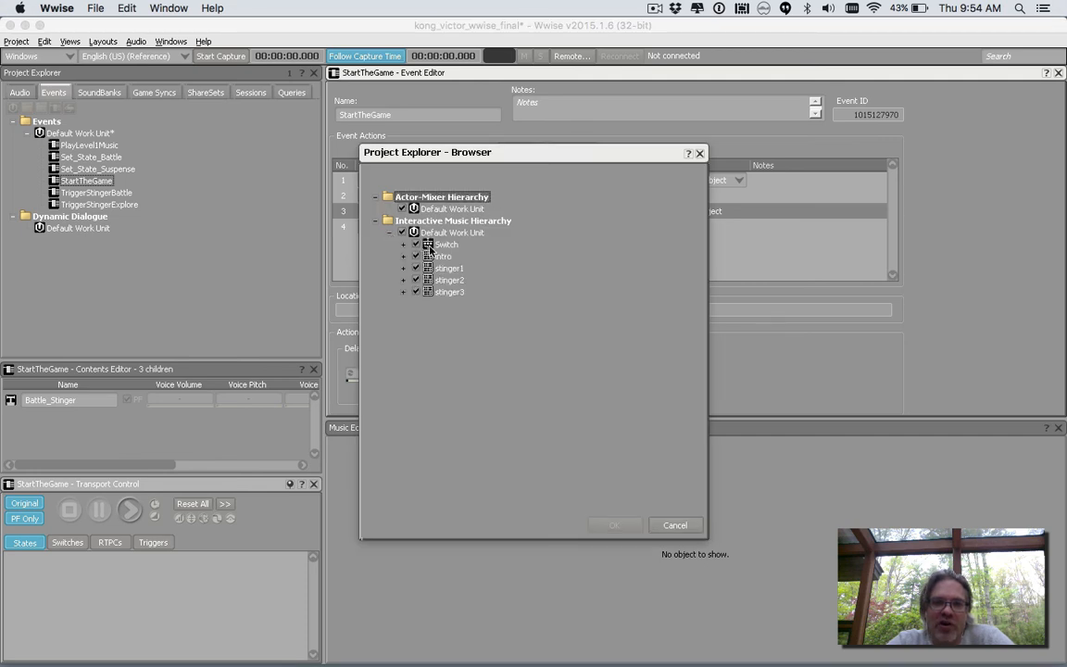
pyautogui.doubleClick(439, 245)
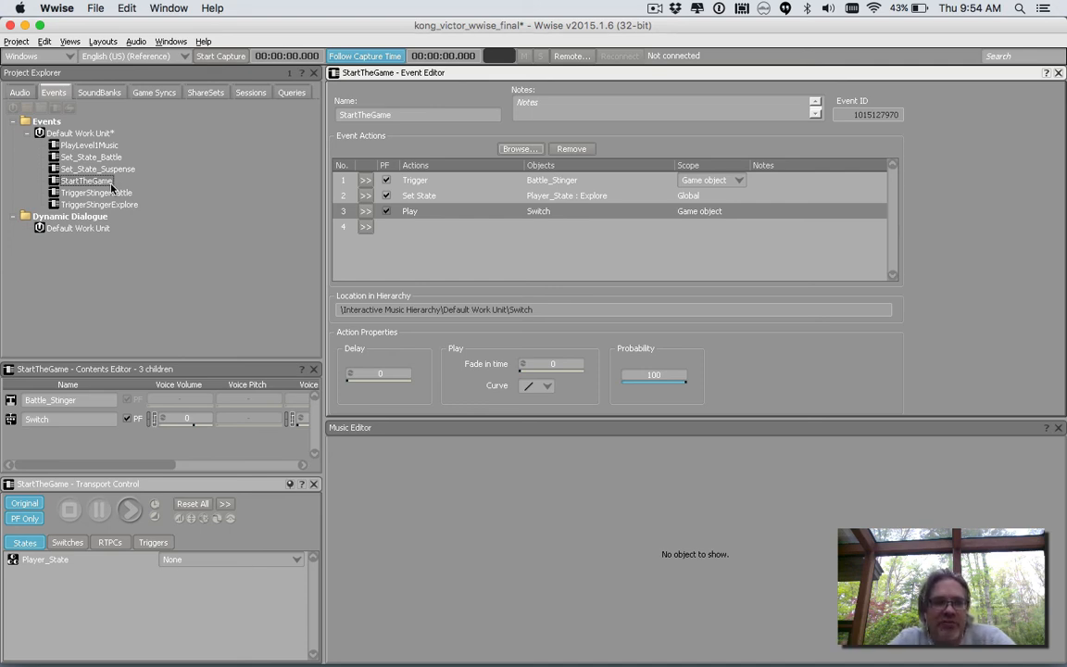
# Review the project's switches, states, game parameters and triggers, and return to the events list.
pyautogui.click(148, 96)
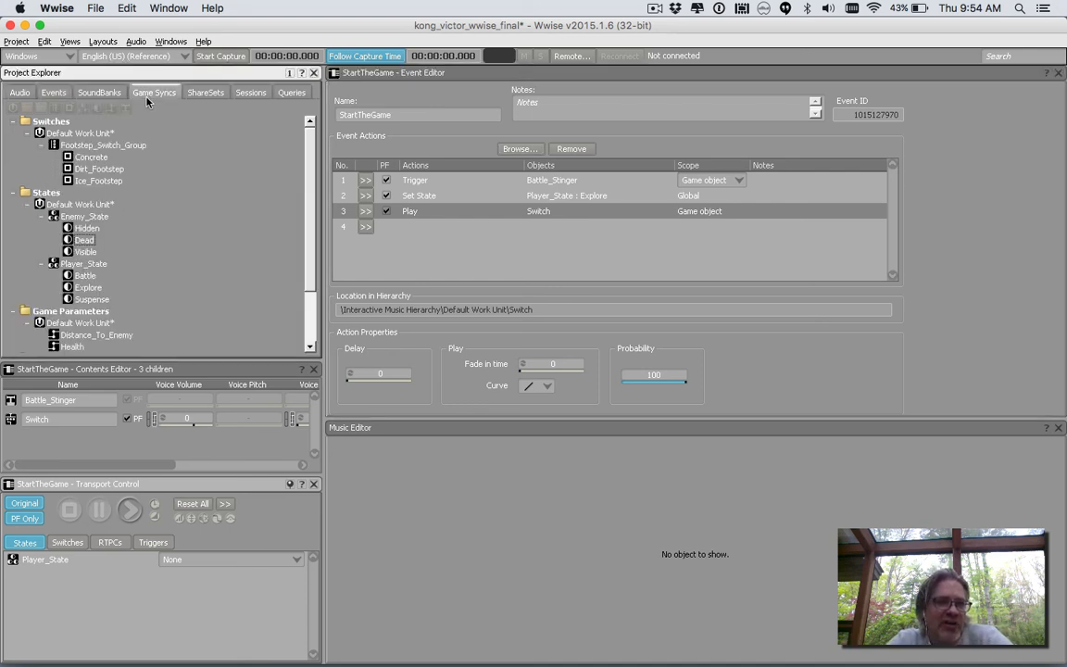
pyautogui.scroll(-3, 75, 133)
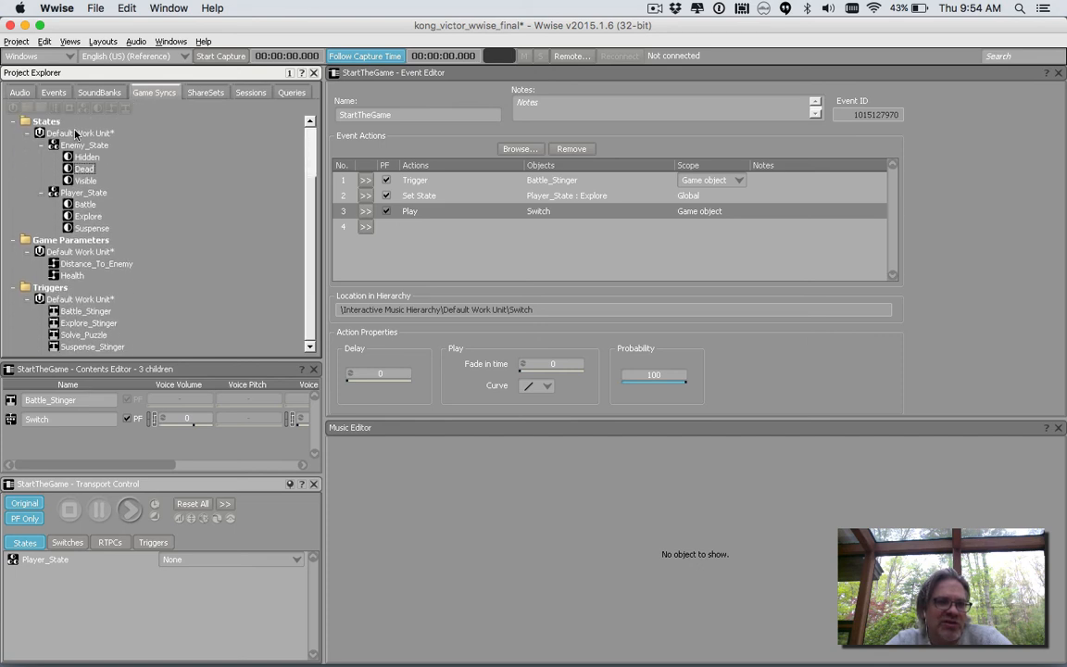
pyautogui.scroll(3, 76, 132)
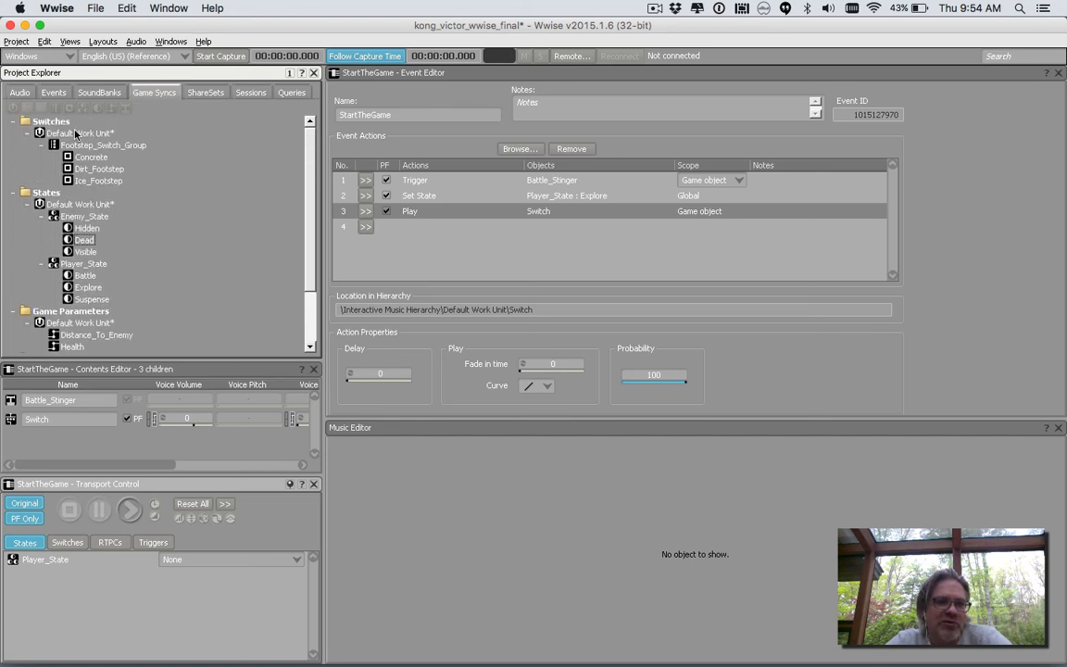
pyautogui.click(53, 92)
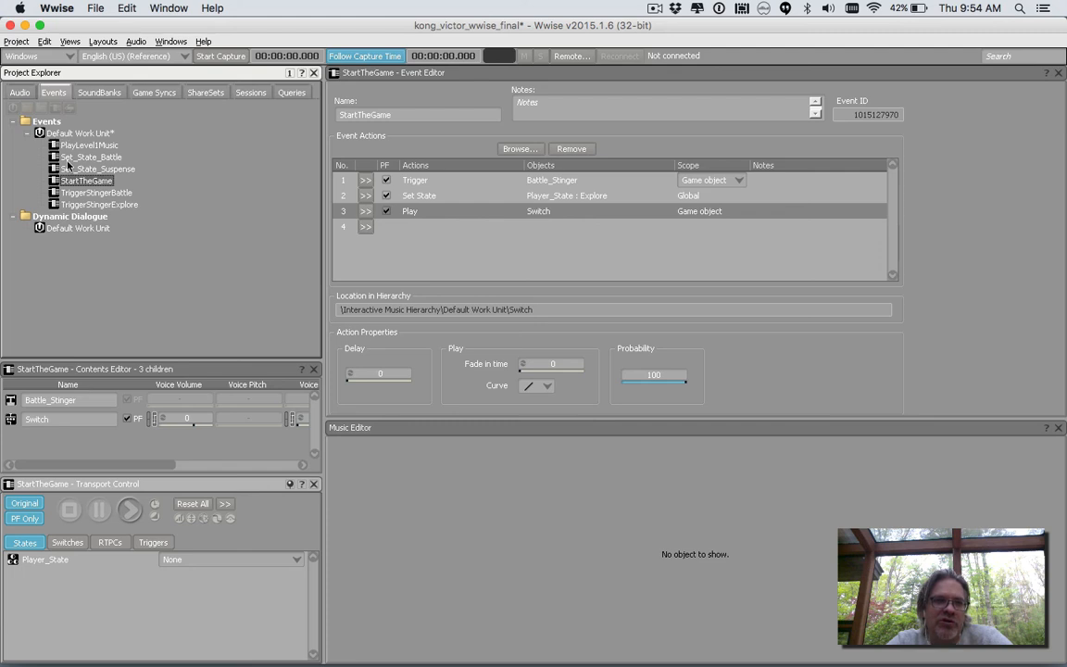